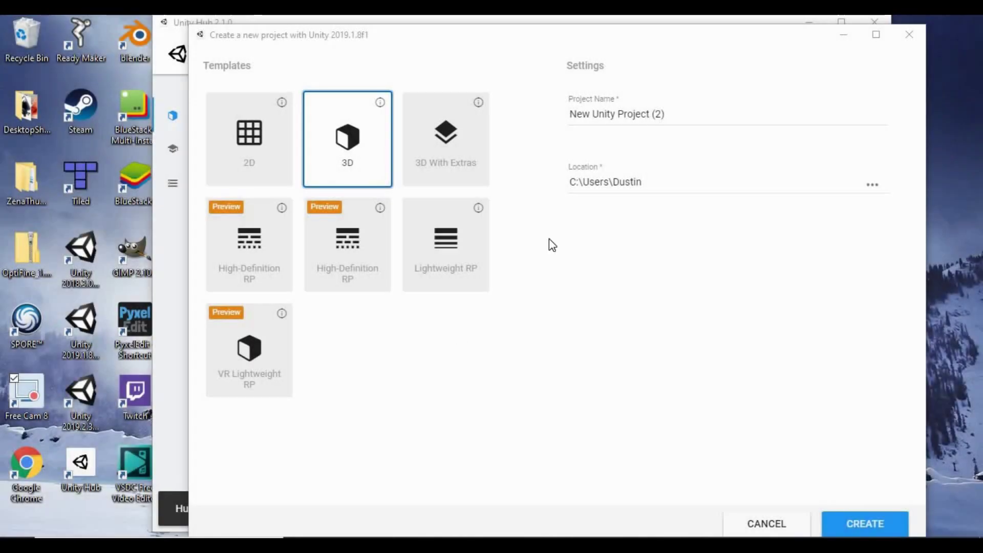
In Unity Hub, create a new 3D-template project named '3D Platformer'.
left_click(725, 118)
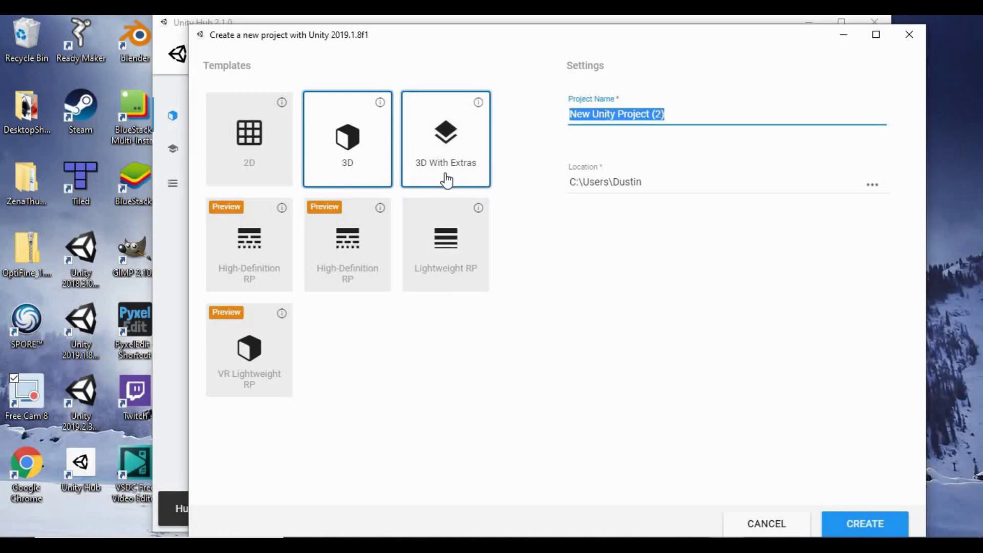
type("3D ")
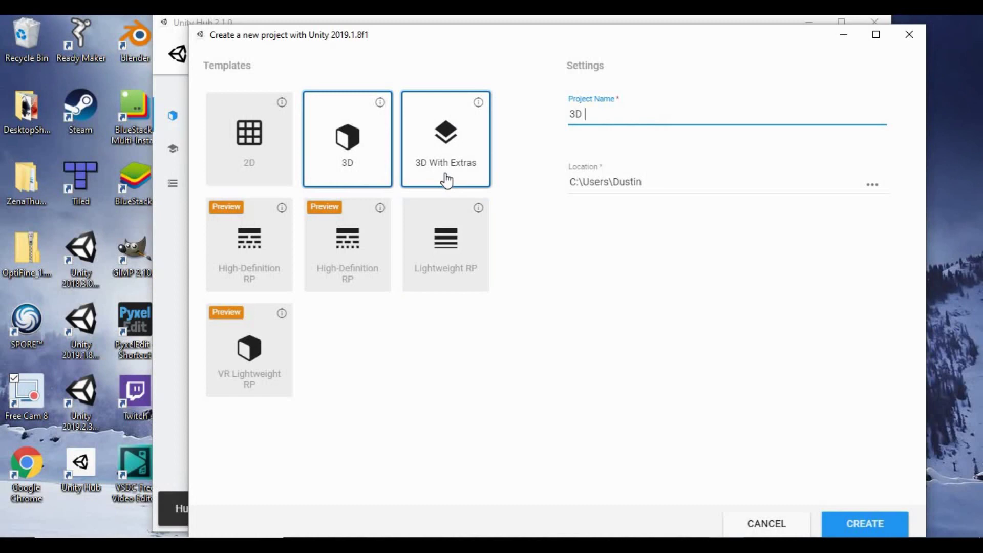
type("Platformer")
left_click(347, 135)
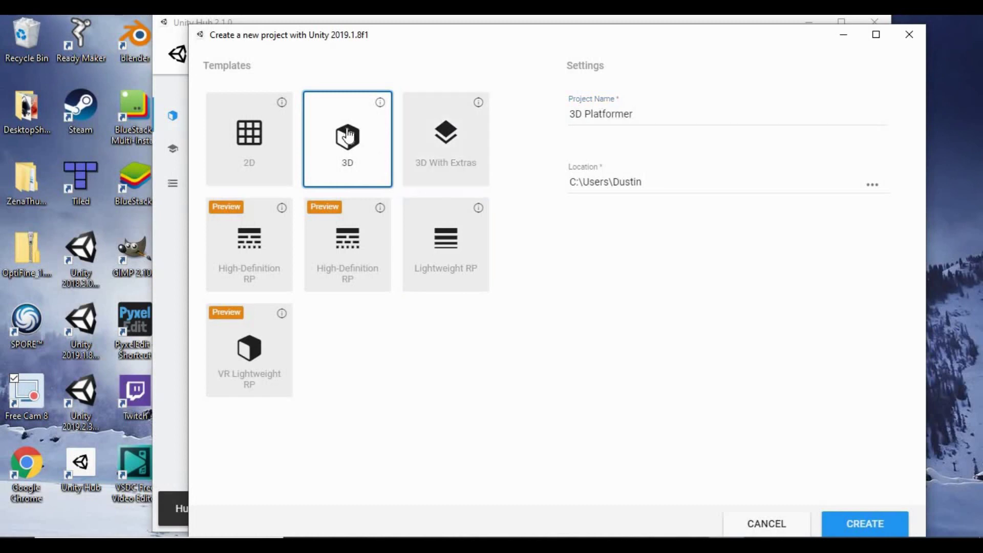
left_click(865, 526)
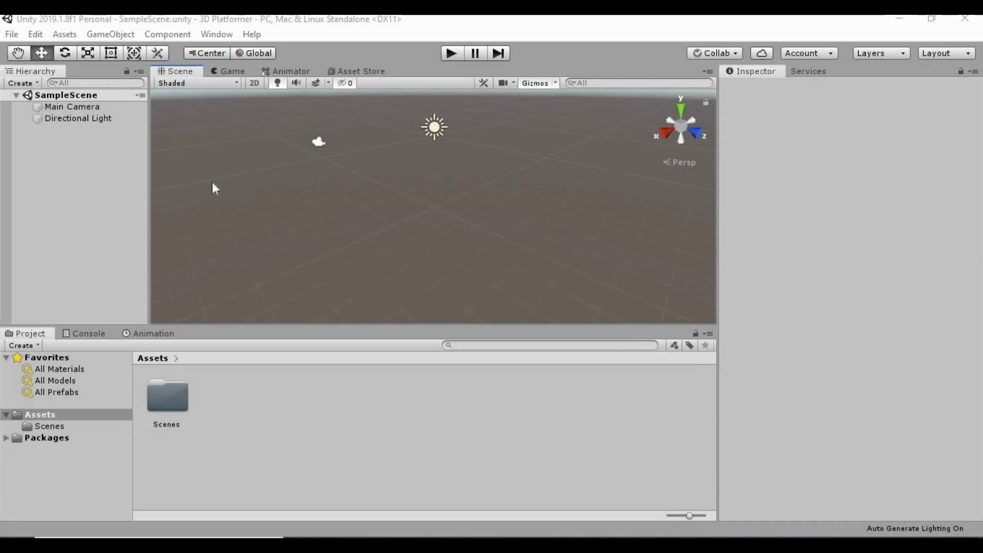
Add a 3D Cube object to the scene from the Hierarchy and select it.
right_click(48, 154)
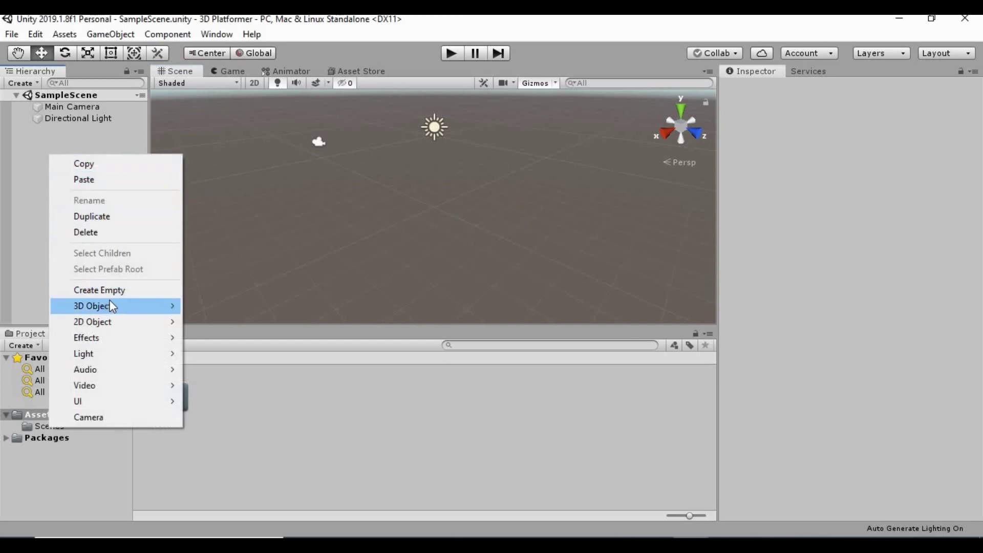
mouse_move(112, 306)
left_click(215, 305)
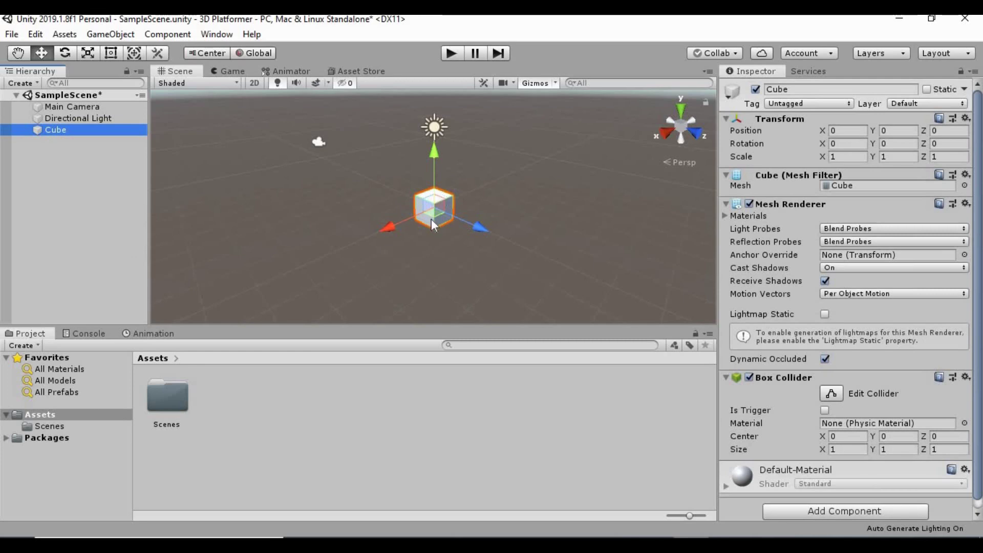
left_click(76, 129)
left_click(75, 148)
left_click(85, 132)
Scale the cube to 20 on X and Z, and tilt the view to see the platform.
left_click(852, 157)
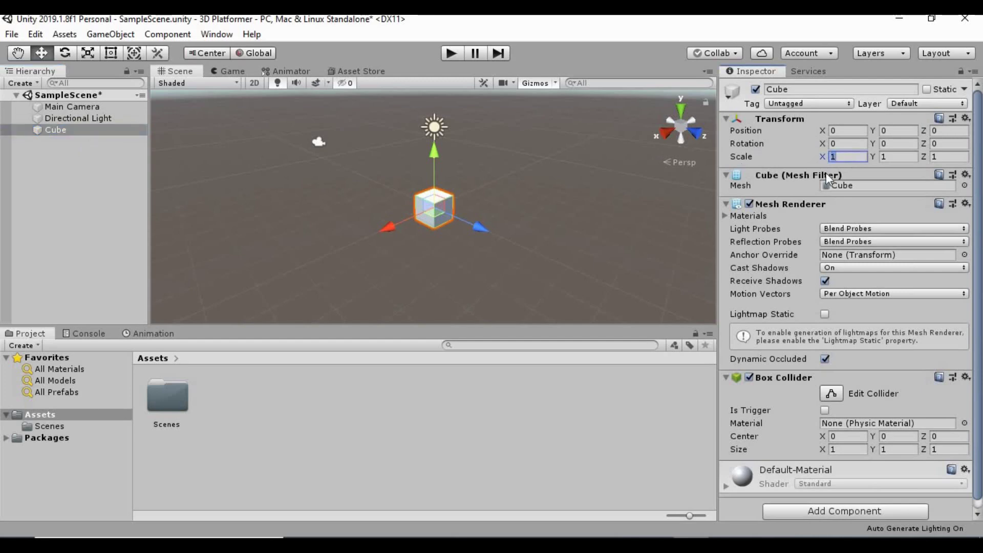
type("20")
key("Tab")
key("Tab")
type("20")
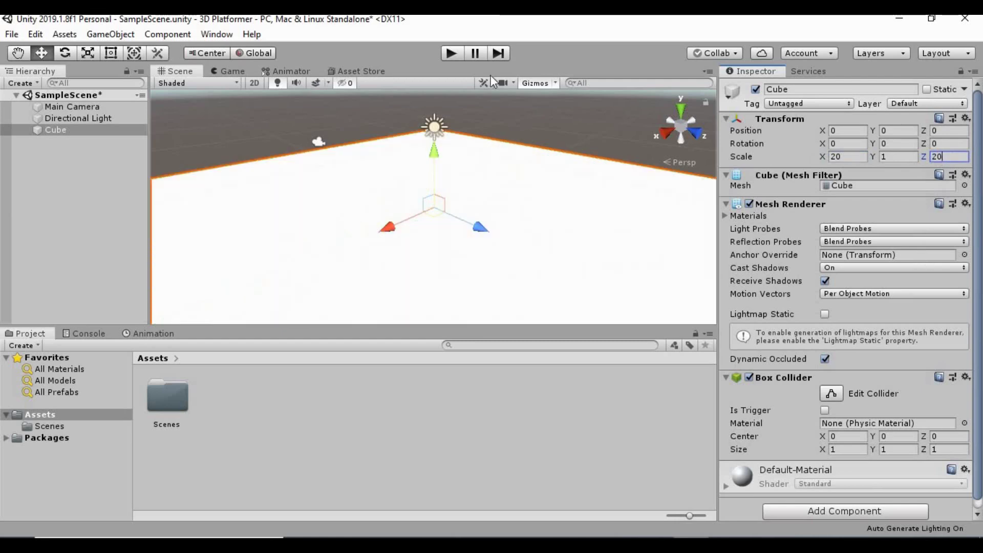
scroll(505, 163, "down", 2)
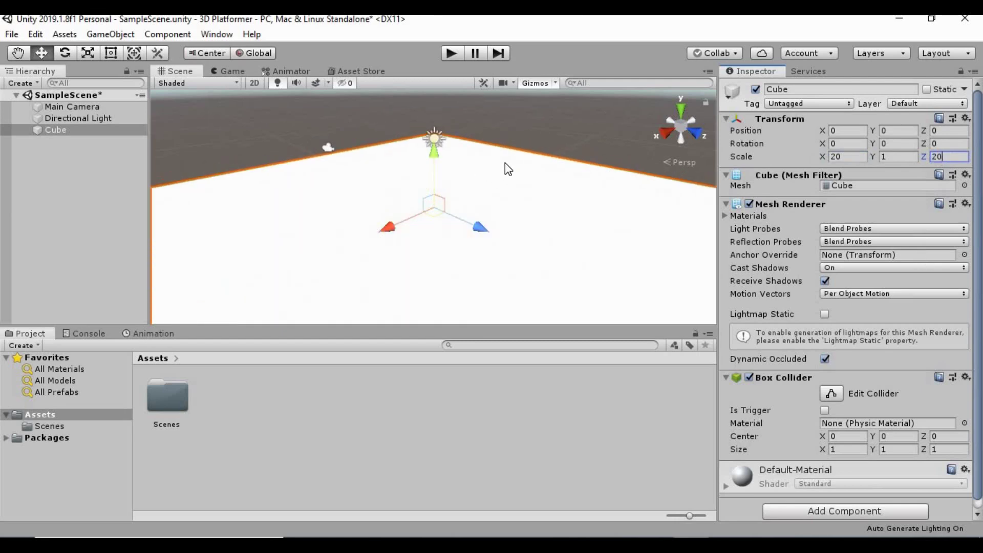
scroll(505, 163, "down", 2)
scroll(498, 173, "down", 3)
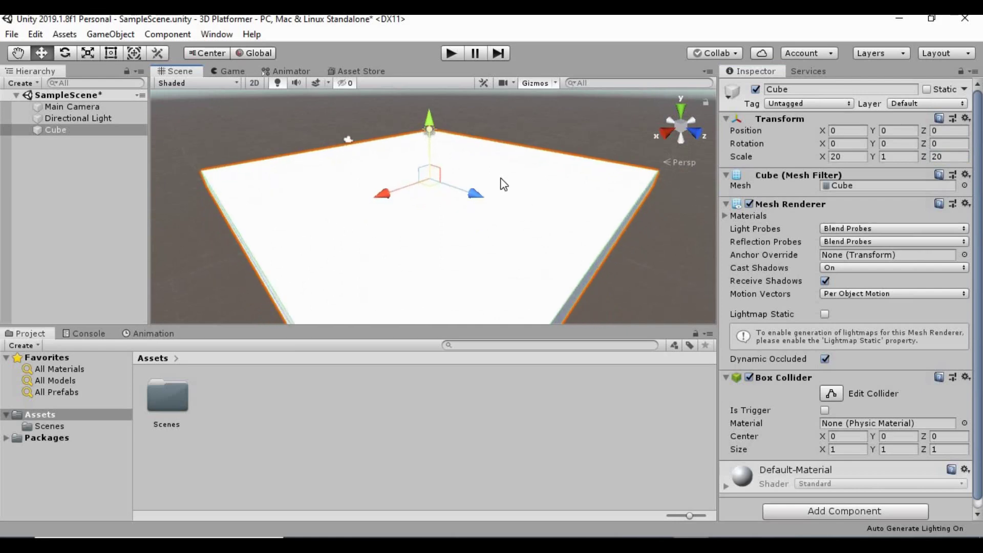
scroll(421, 190, "up", 1)
scroll(422, 191, "up", 1)
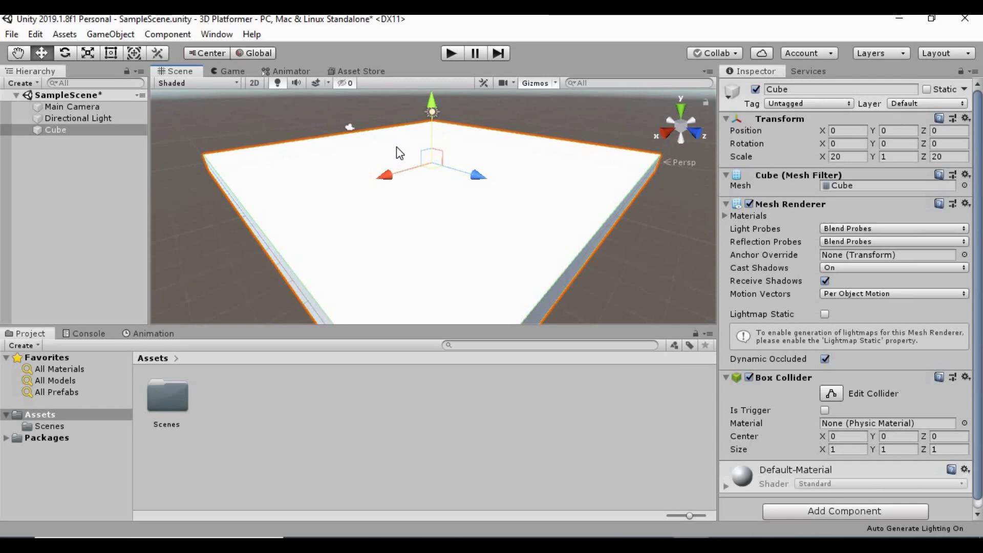
scroll(514, 176, "down", 2)
scroll(518, 149, "down", 1)
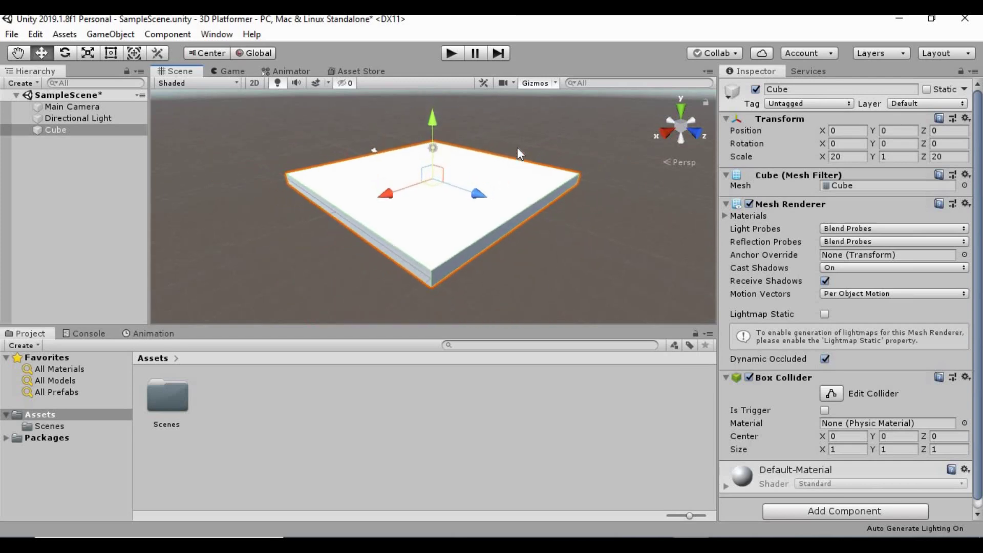
middle_click_drag(518, 149, 514, 191)
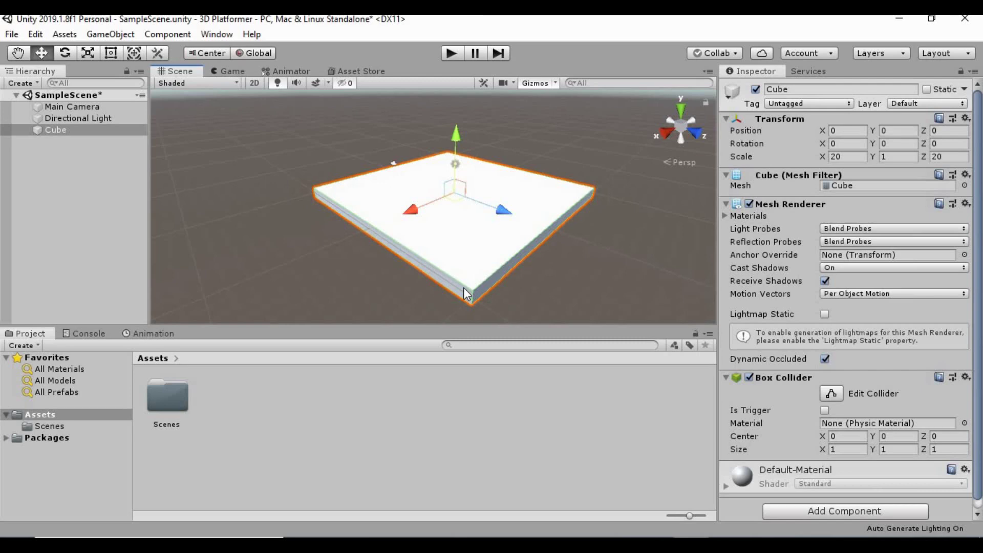
Search the Asset Store for 'character elf'.
left_click(358, 72)
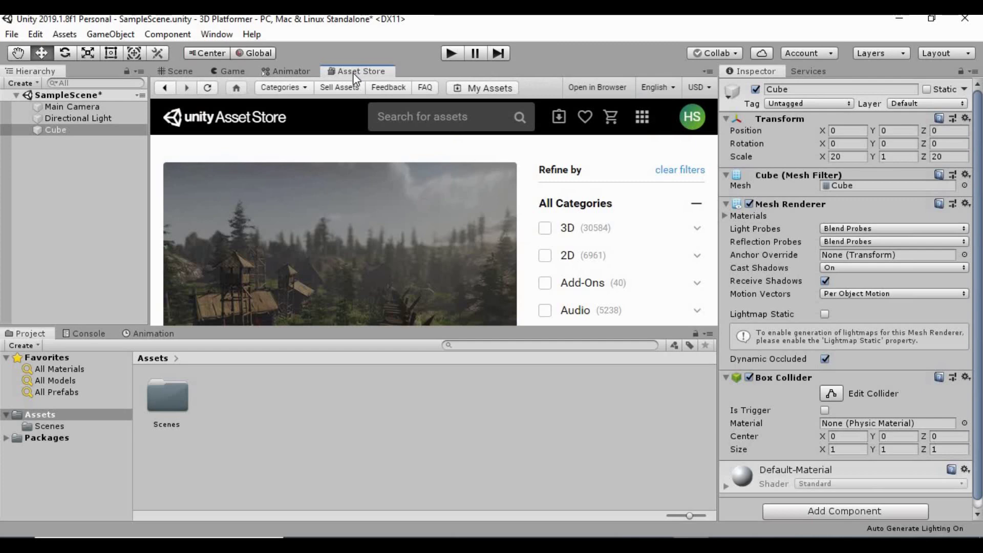
left_click(425, 116)
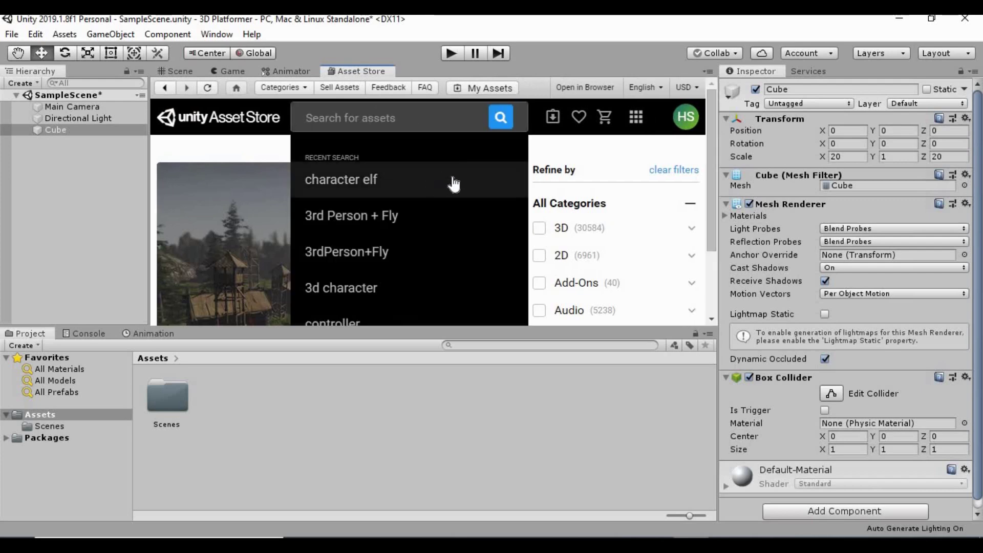
left_click(349, 185)
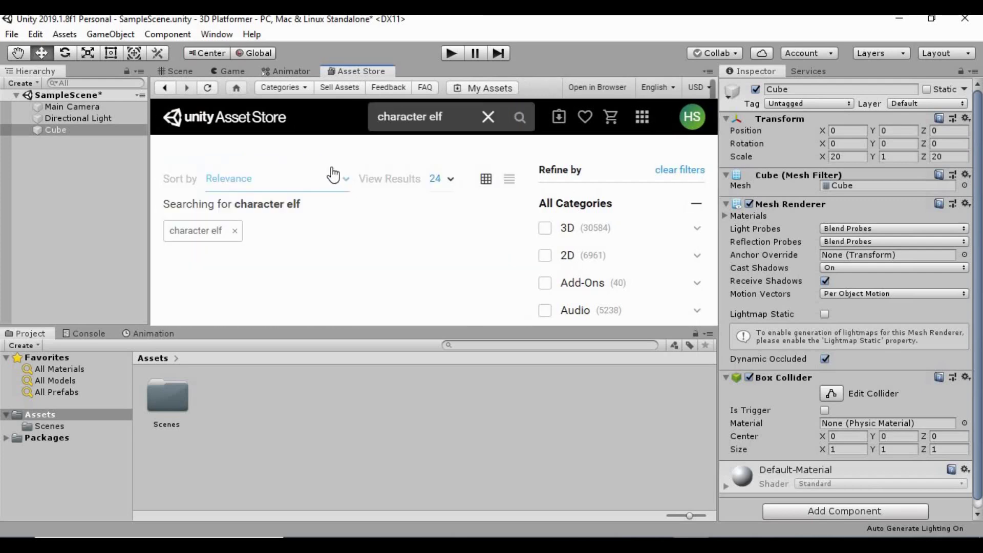
scroll(378, 185, "down", 5)
scroll(368, 176, "up", 3)
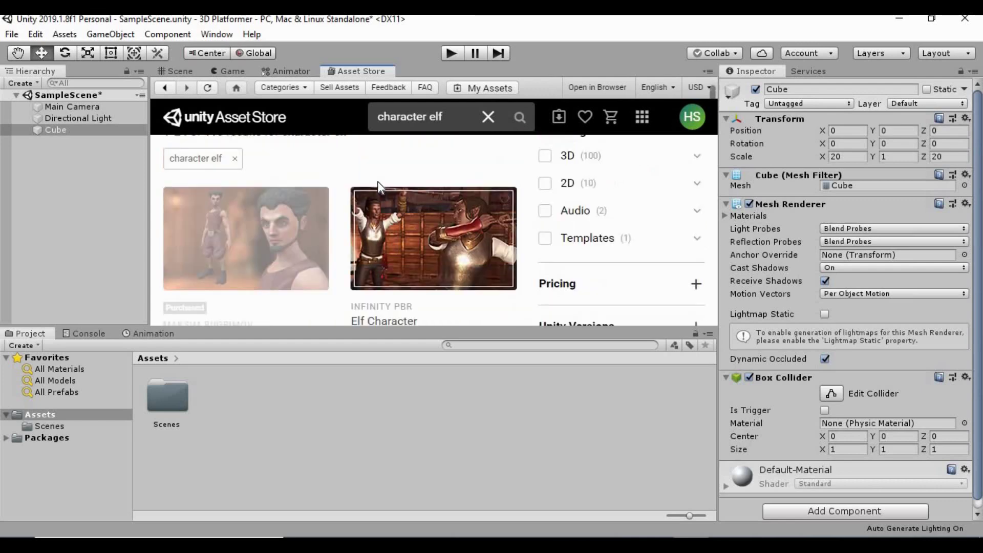
scroll(249, 215, "down", 2)
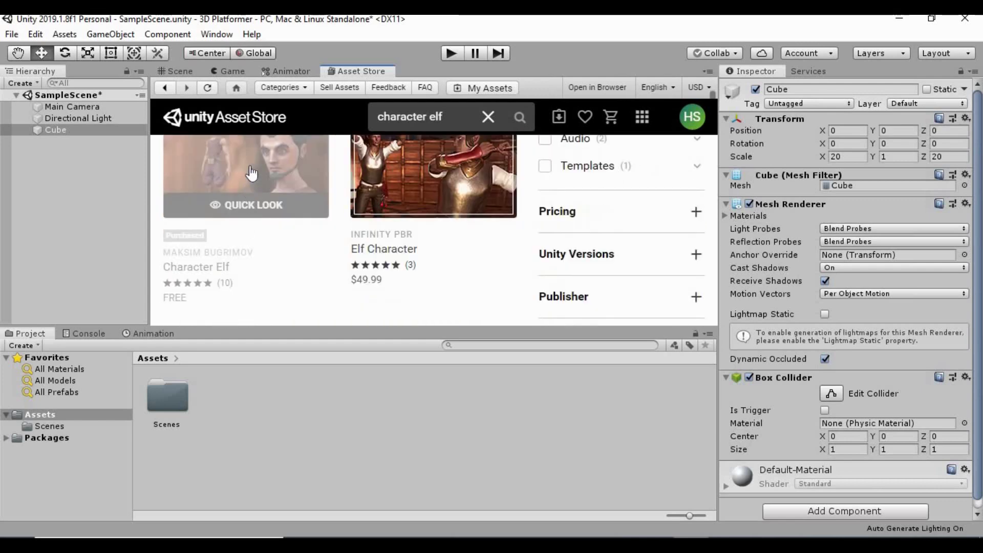
Open the free Character Elf product page and start its import.
left_click(303, 174)
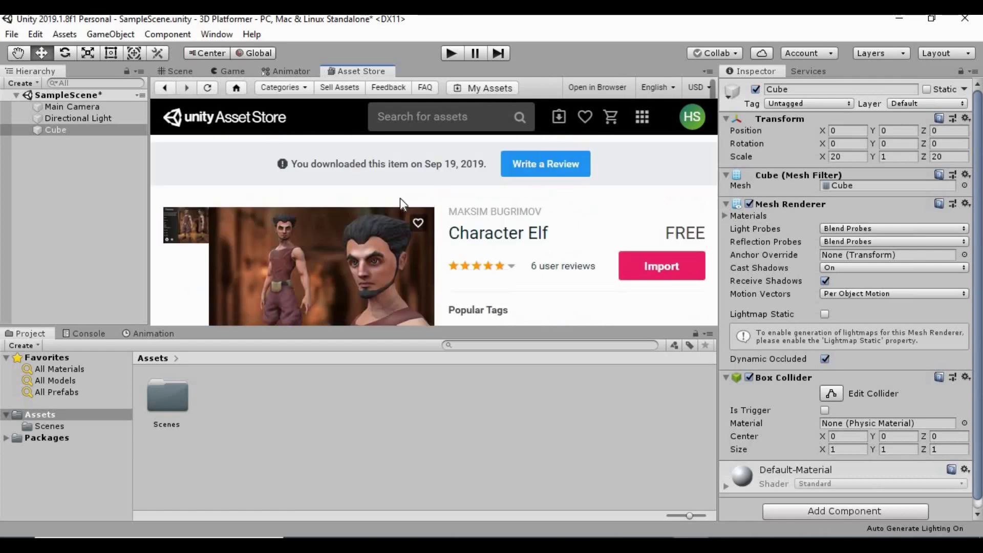
scroll(400, 199, "down", 3)
scroll(389, 205, "up", 1)
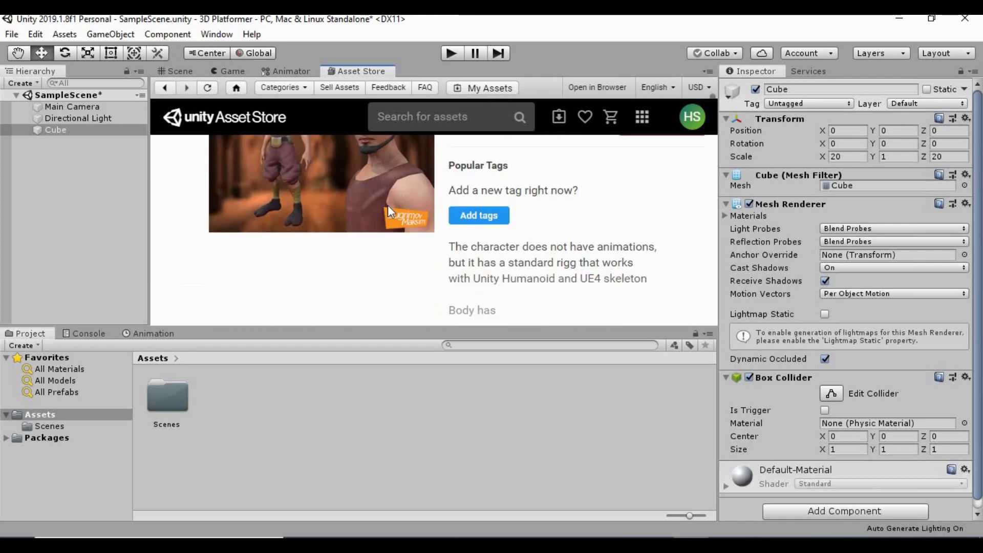
scroll(389, 205, "up", 3)
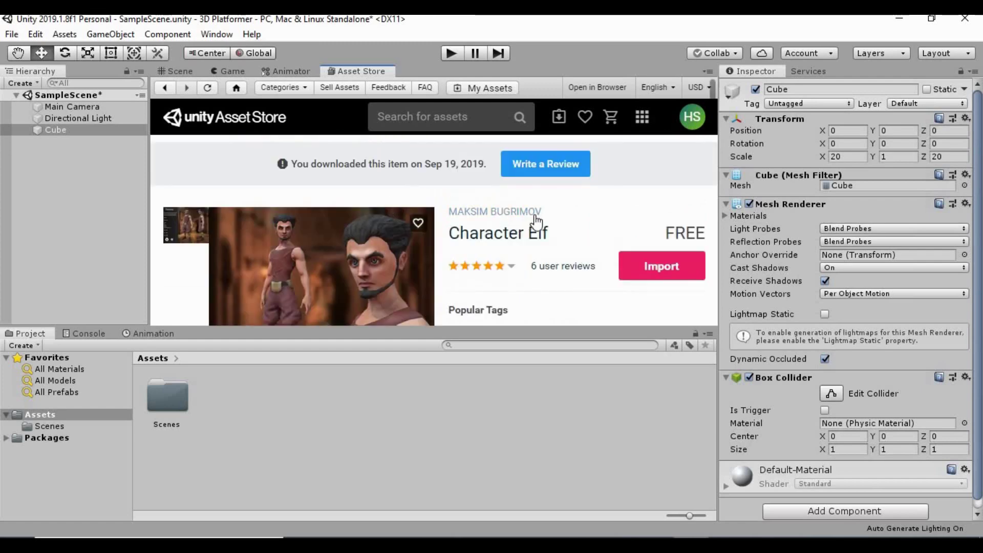
left_click(643, 264)
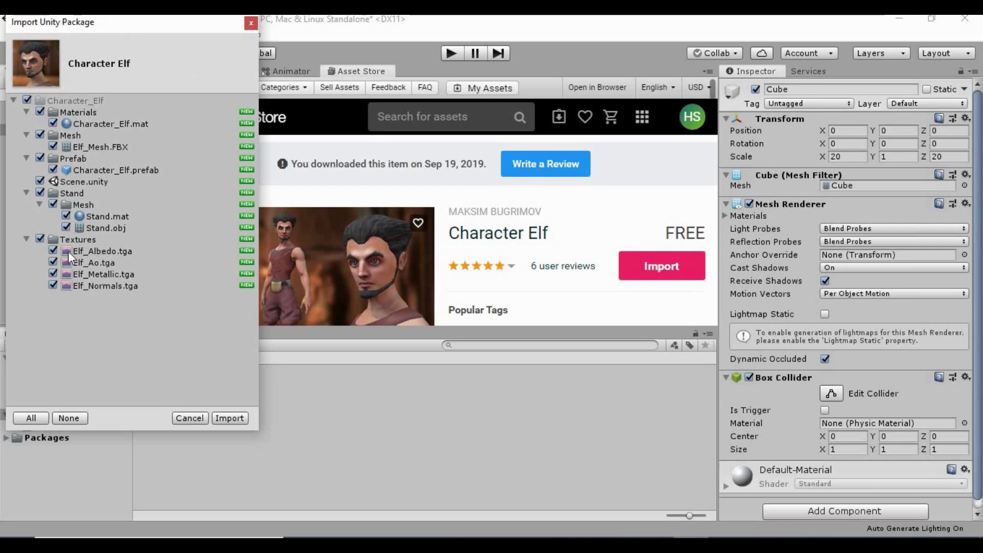
Import the Character Elf package with Scene.unity unticked.
left_click(41, 180)
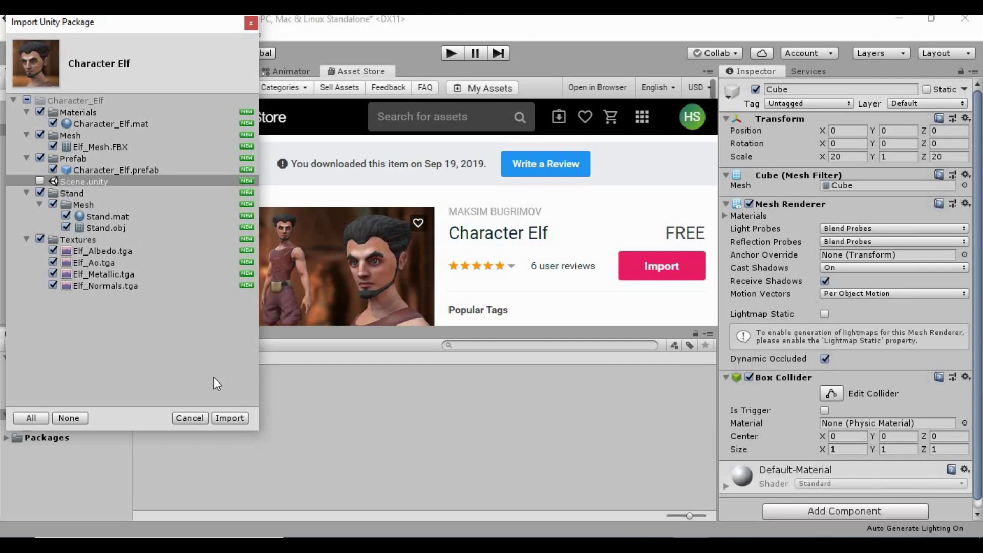
left_click(226, 418)
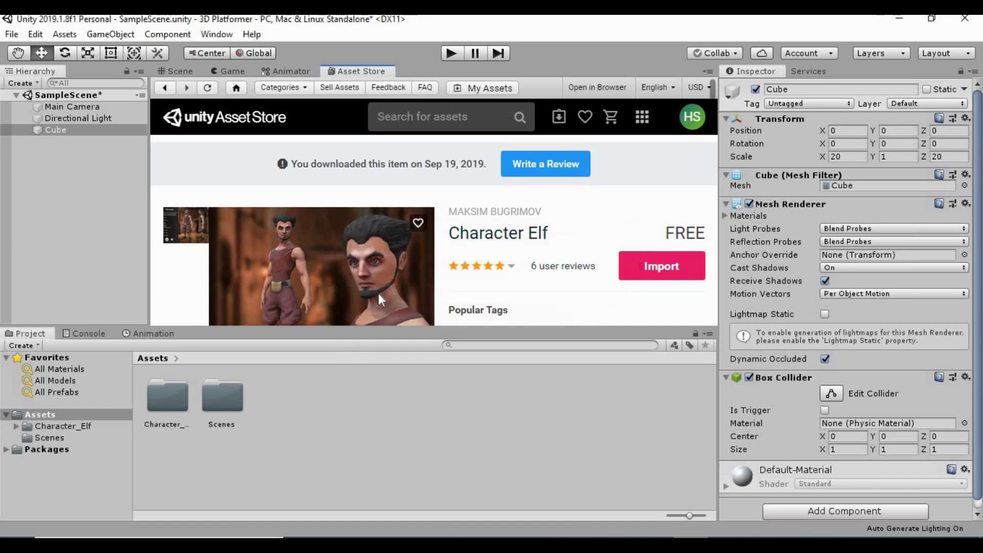
Browse to Character_Elf > Prefab and select the Character_Elf prefab.
left_click(181, 409)
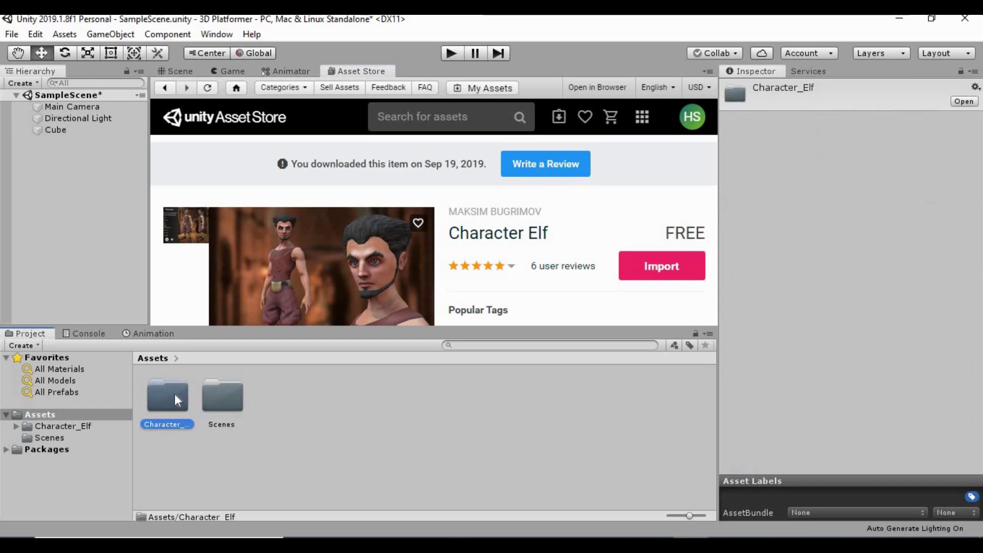
double_click(174, 395)
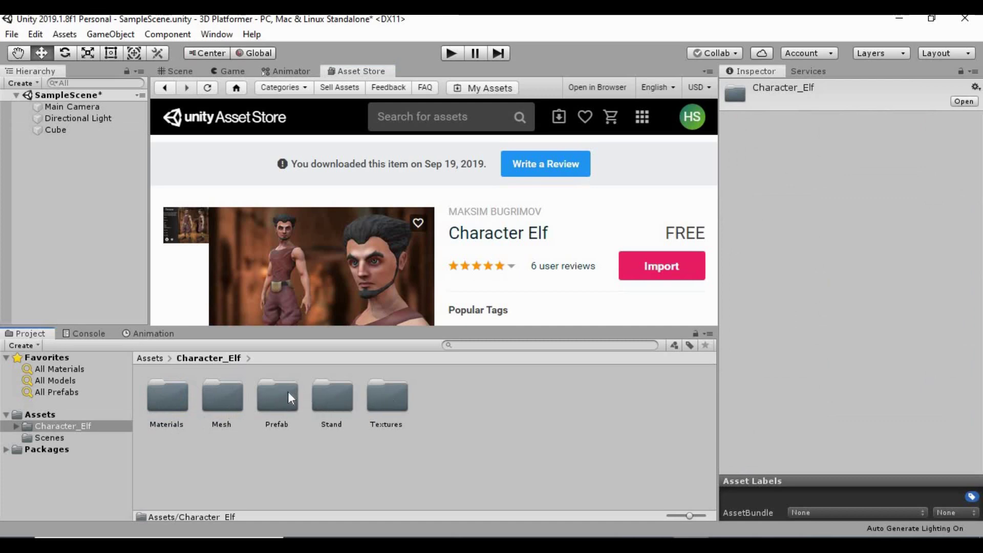
double_click(271, 400)
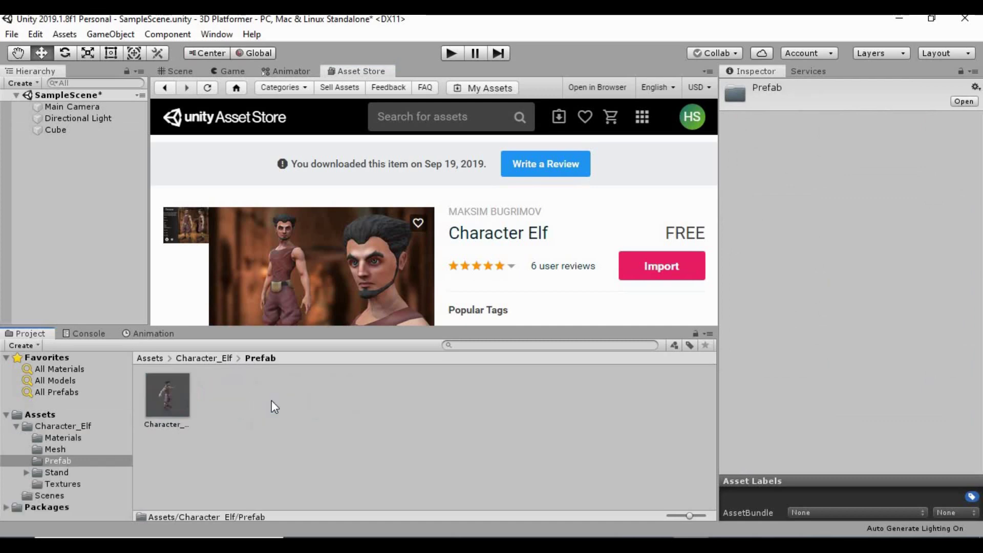
left_click(172, 399)
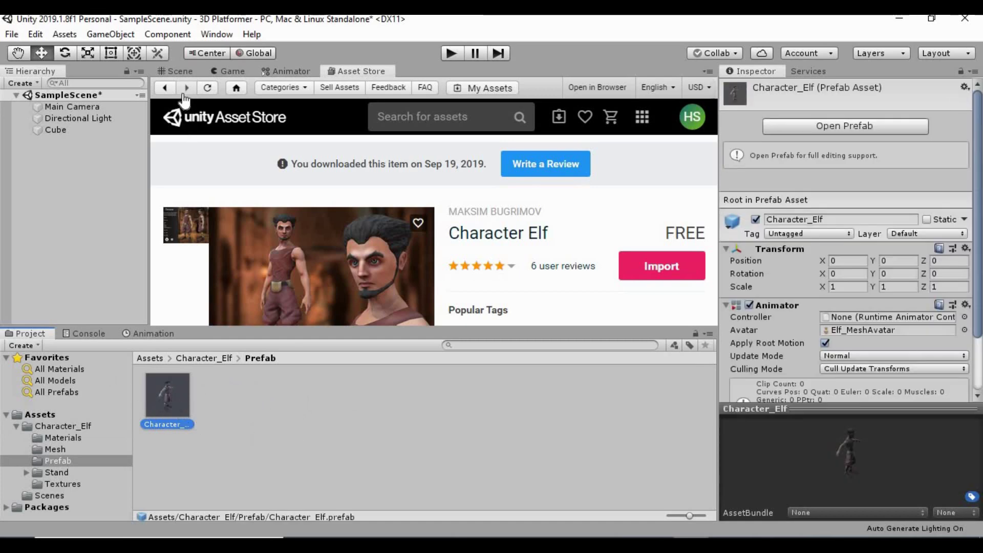
Drag the Character_Elf prefab onto the platform in the Scene view and frame it up close.
left_click(180, 71)
left_click_drag(169, 398, 453, 200)
scroll(453, 201, "up", 2)
scroll(452, 201, "up", 2)
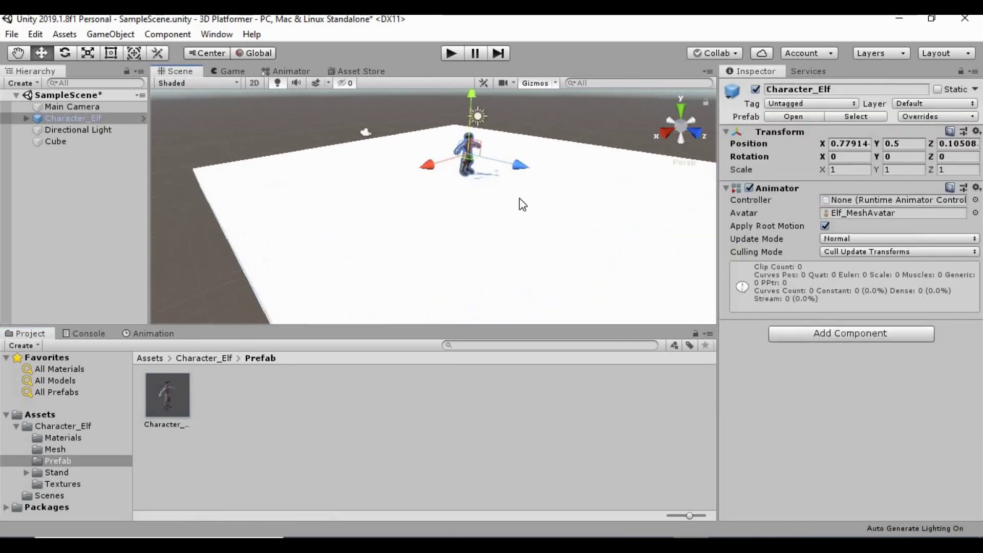
middle_click_drag(522, 204, 450, 208)
scroll(348, 218, "up", 4)
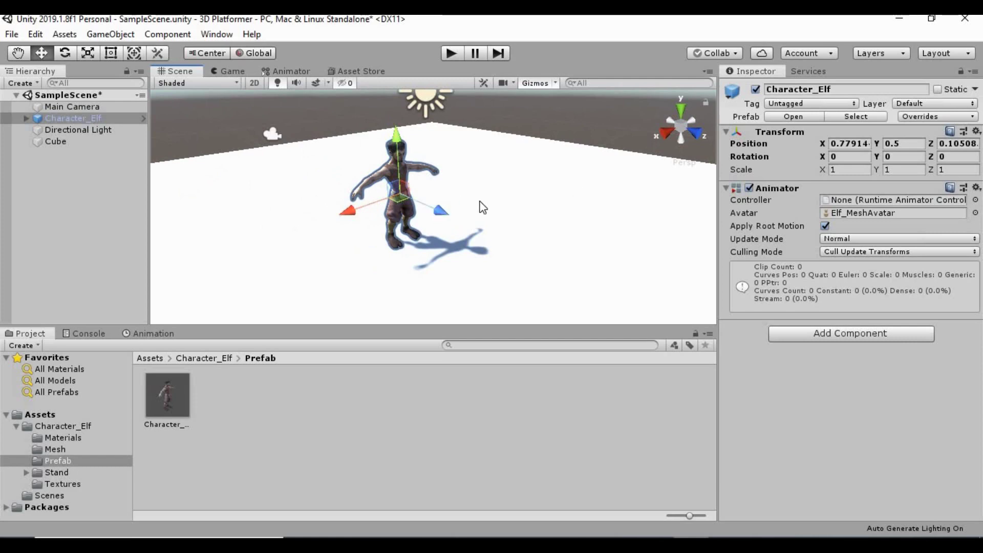
key("f")
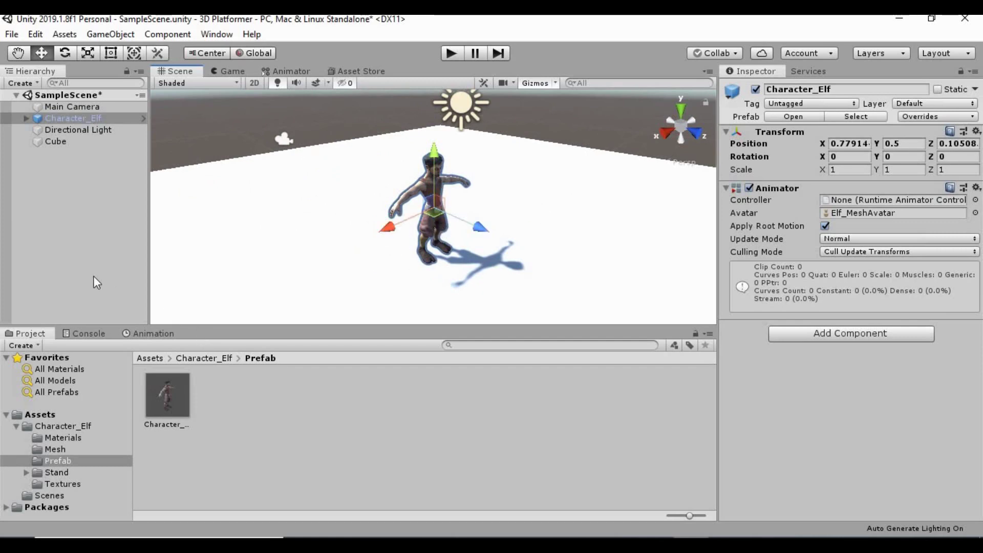
Search the Asset Store for '3rd Person + Fly' and import the free 3rd Person Controller + Fly Mode asset.
left_click(349, 72)
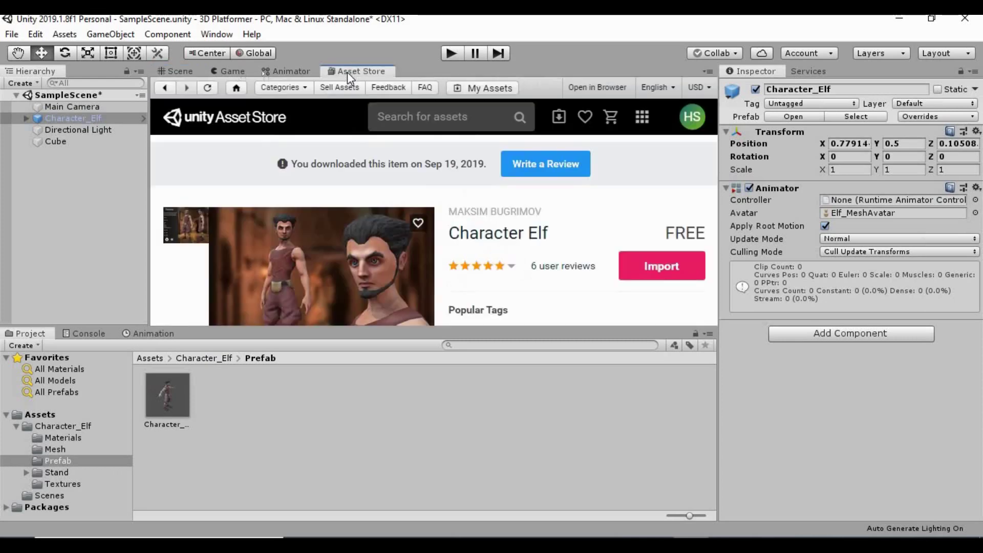
left_click(397, 116)
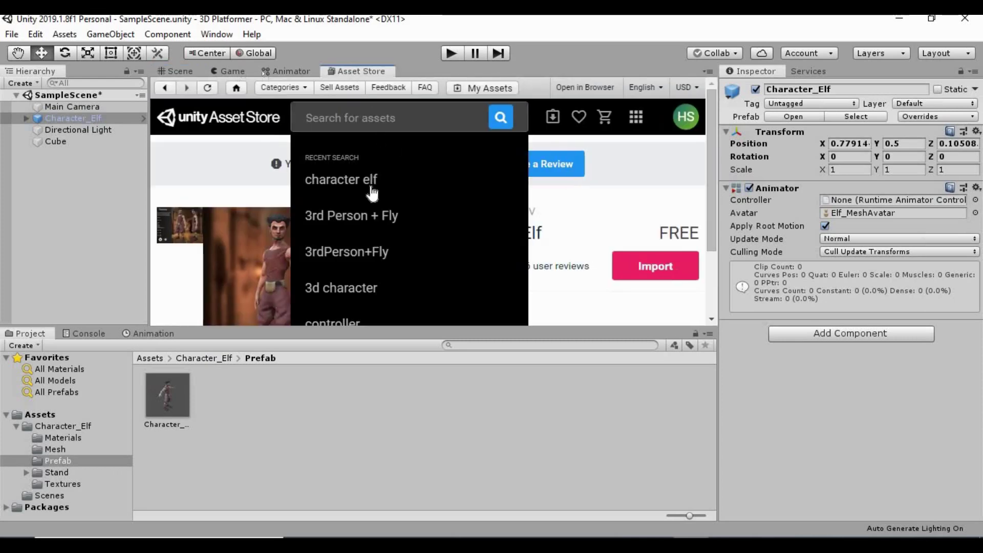
left_click(374, 229)
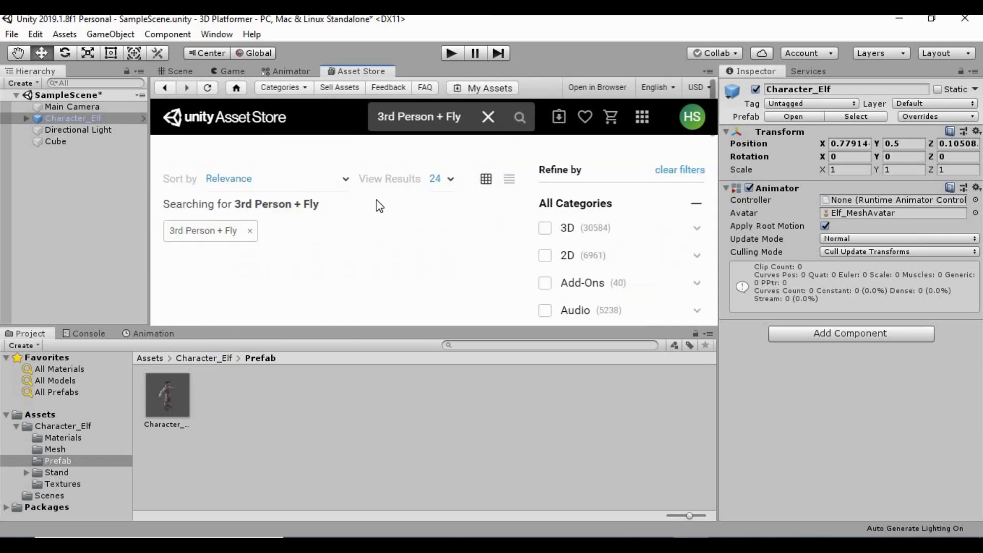
scroll(378, 204, "down", 3)
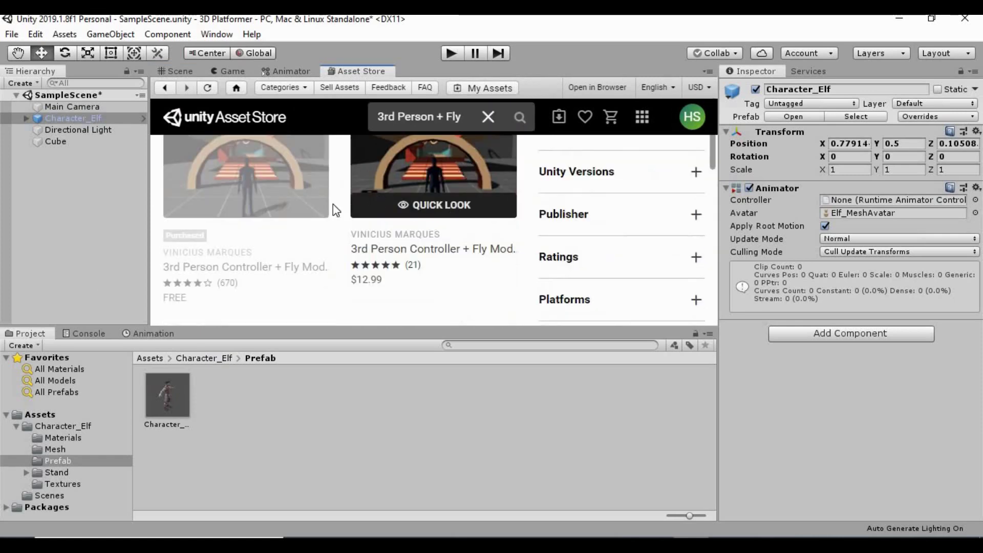
scroll(410, 200, "up", 1)
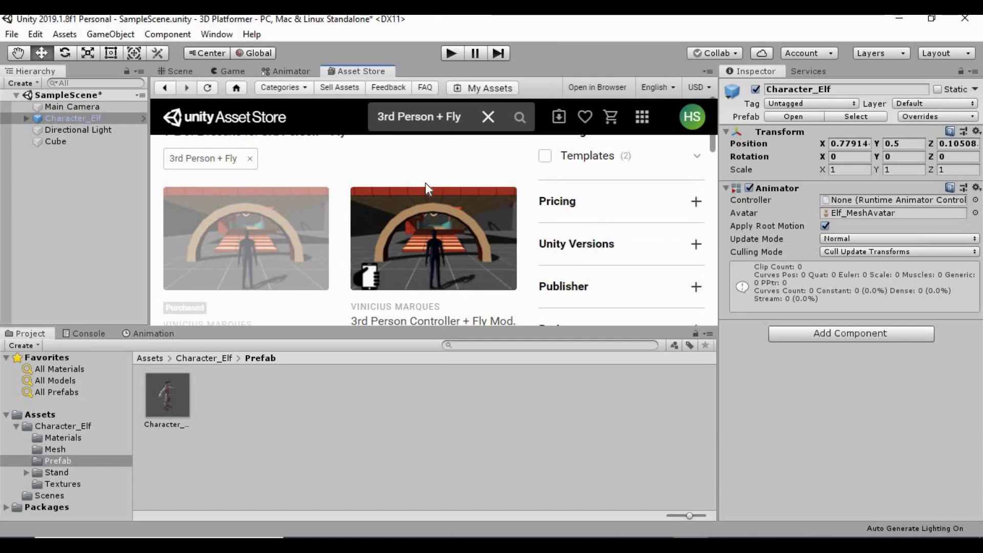
left_click(216, 250)
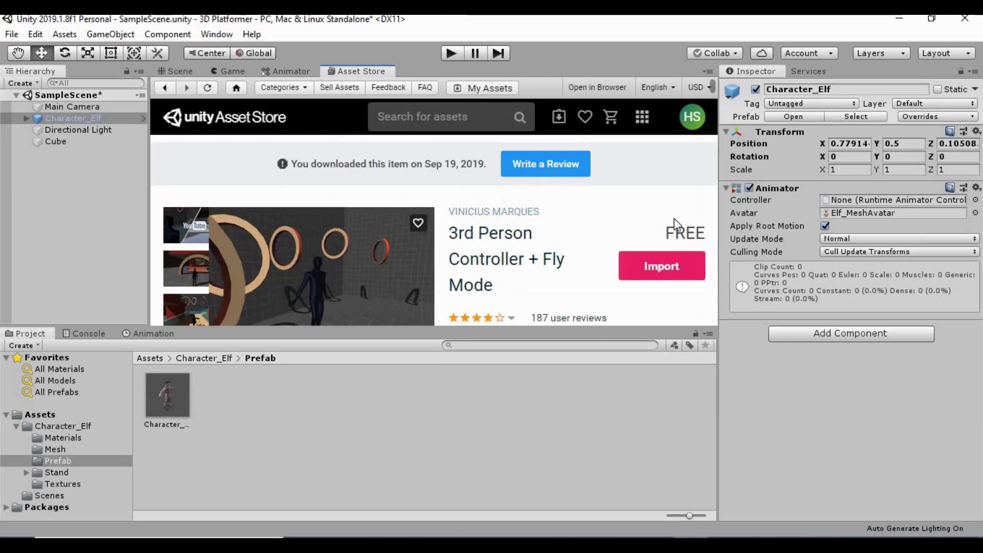
left_click(653, 269)
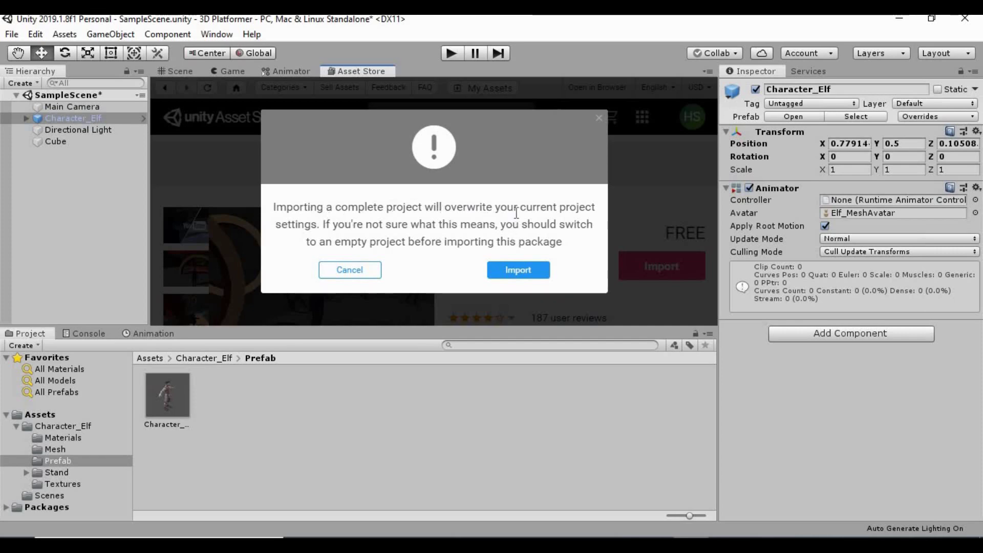
Accept the settings-overwrite warning and exclude fly_dive.anim and fly_idle.anim from the import.
left_click(520, 270)
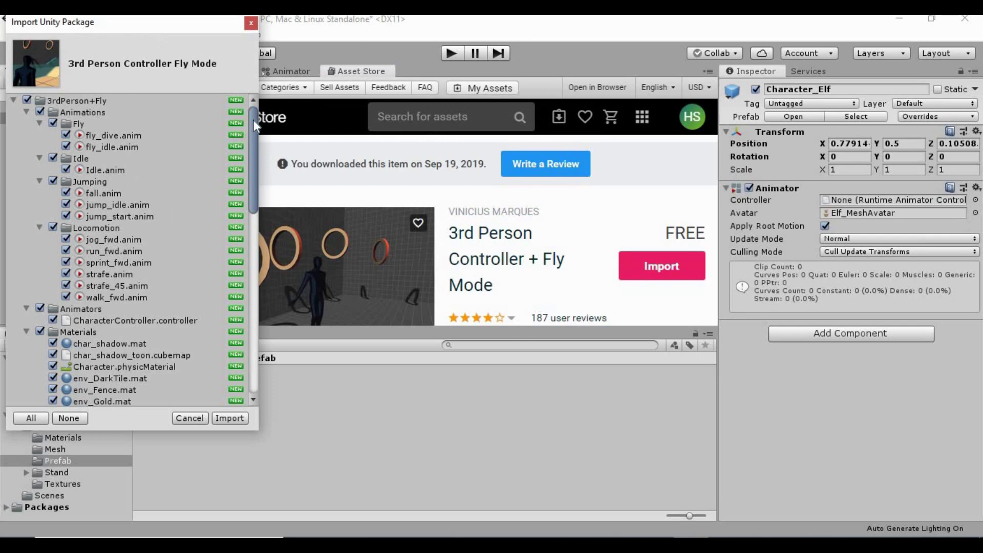
left_click_drag(253, 119, 239, 169)
scroll(238, 169, "up", 6)
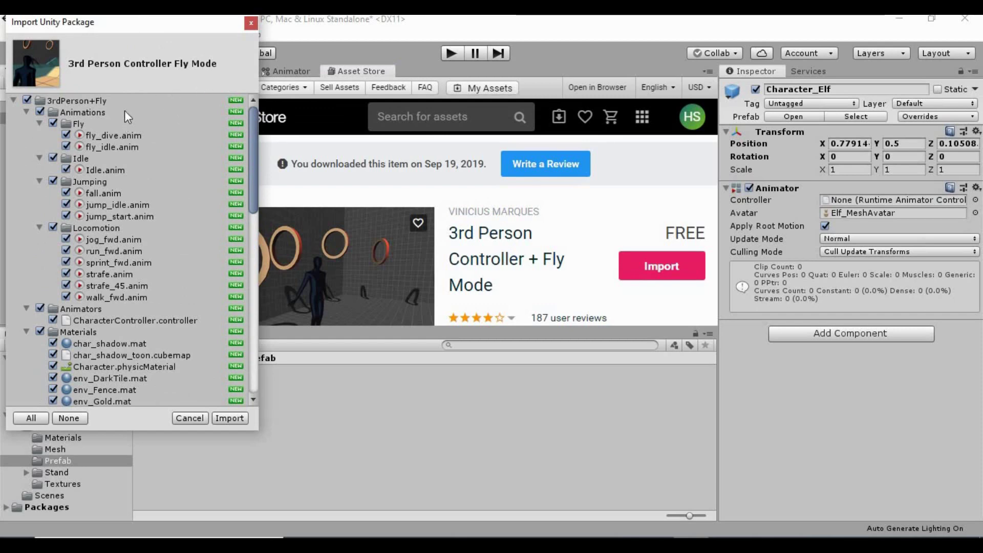
left_click(26, 111)
left_click(26, 111)
left_click(67, 131)
left_click(71, 146)
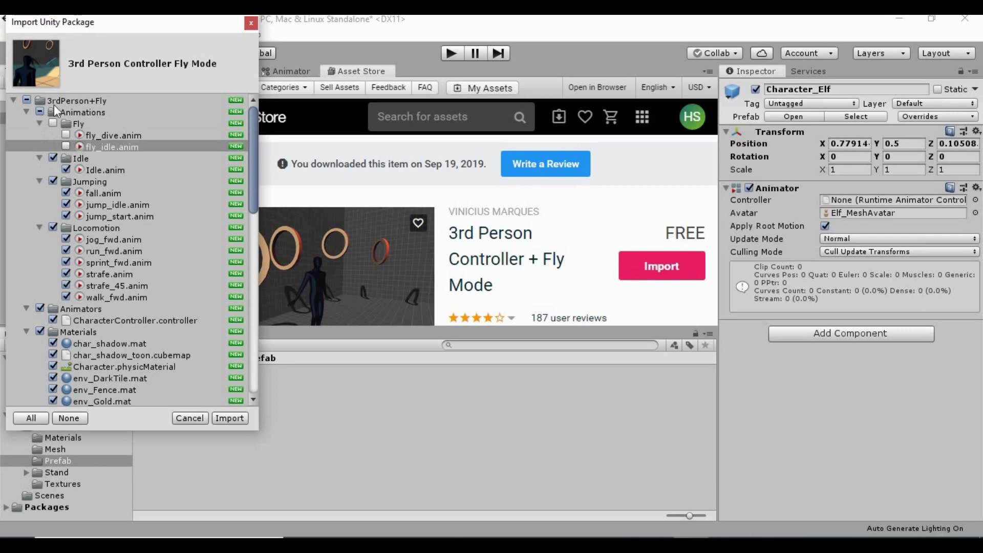
Exclude Materials except Character.physicMaterial, plus the Models folder, README.pdf and Scenes.
left_click(27, 113)
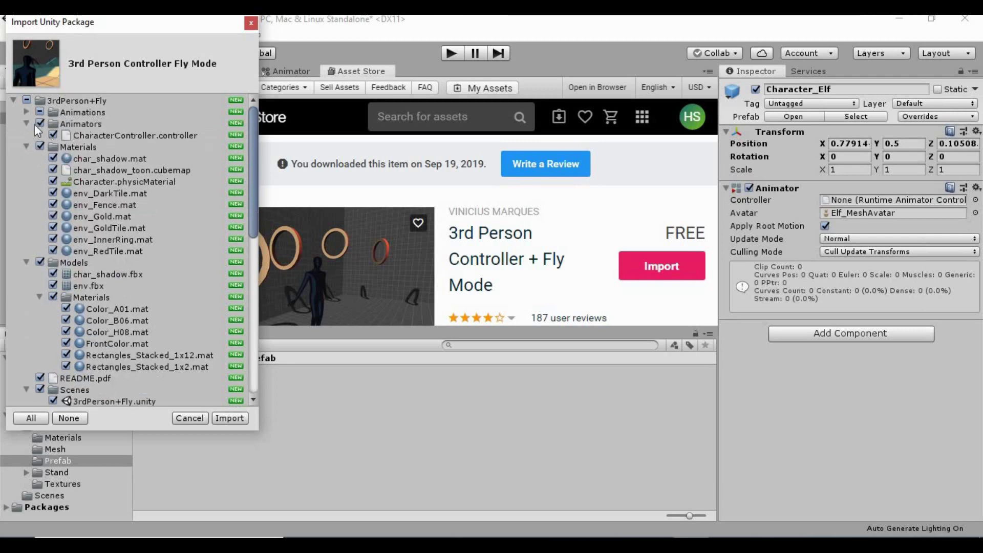
left_click(27, 122)
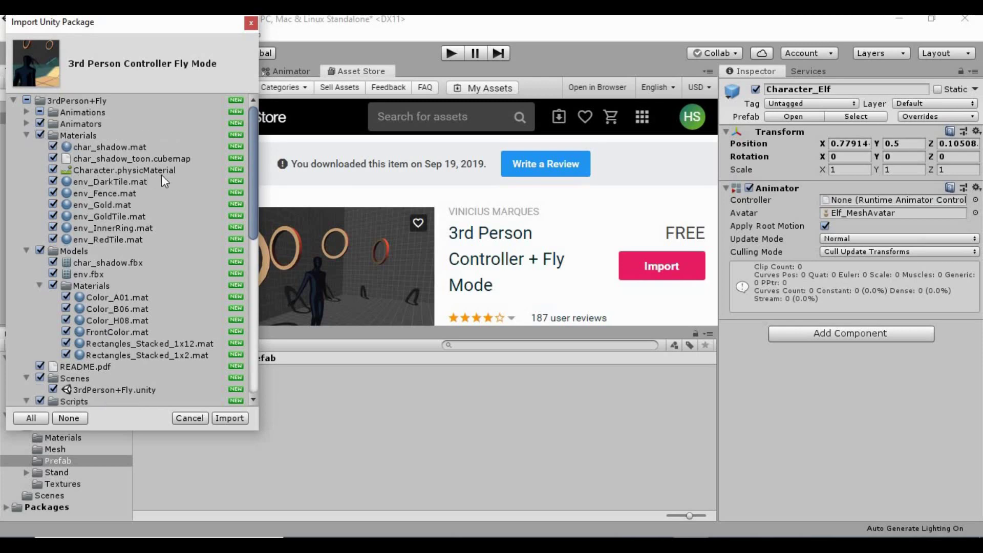
left_click(40, 134)
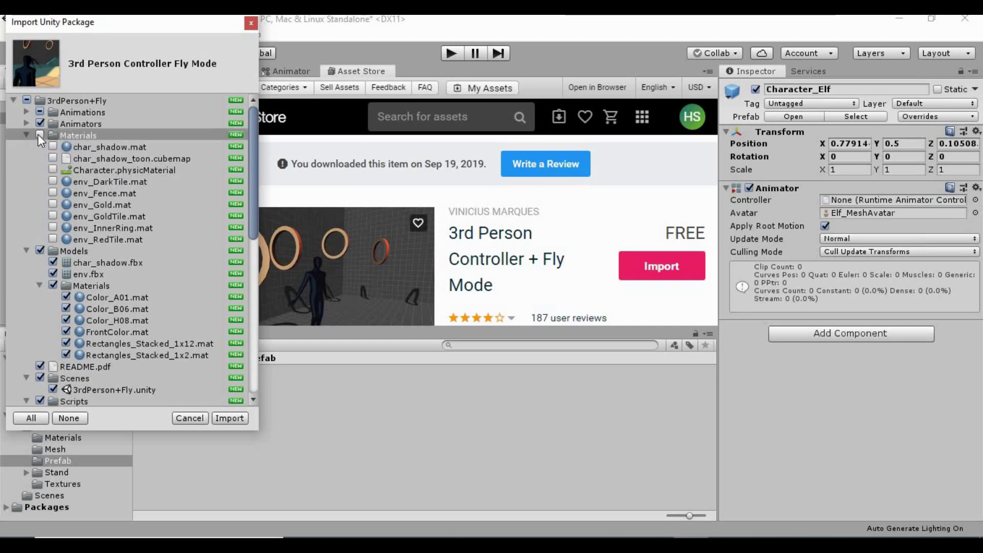
left_click(50, 167)
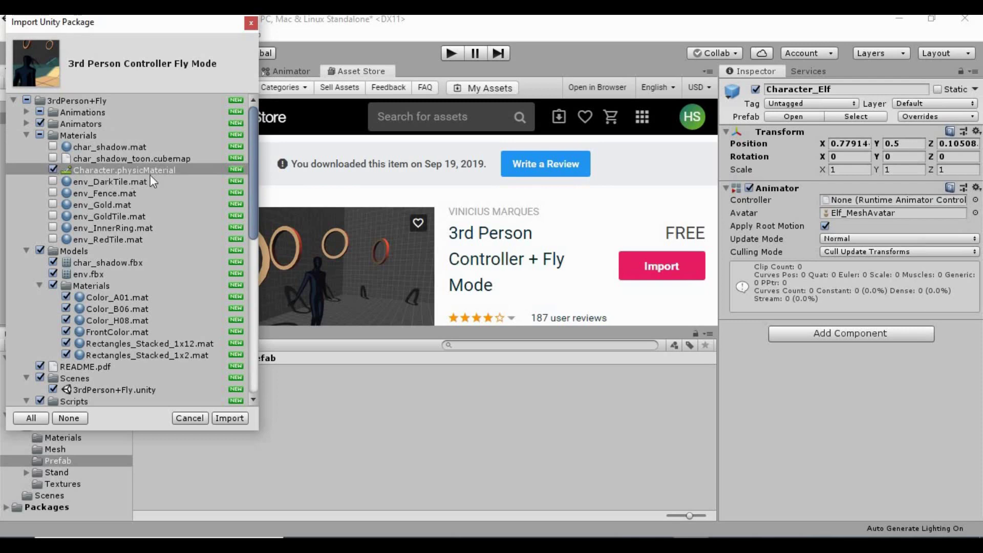
left_click(26, 135)
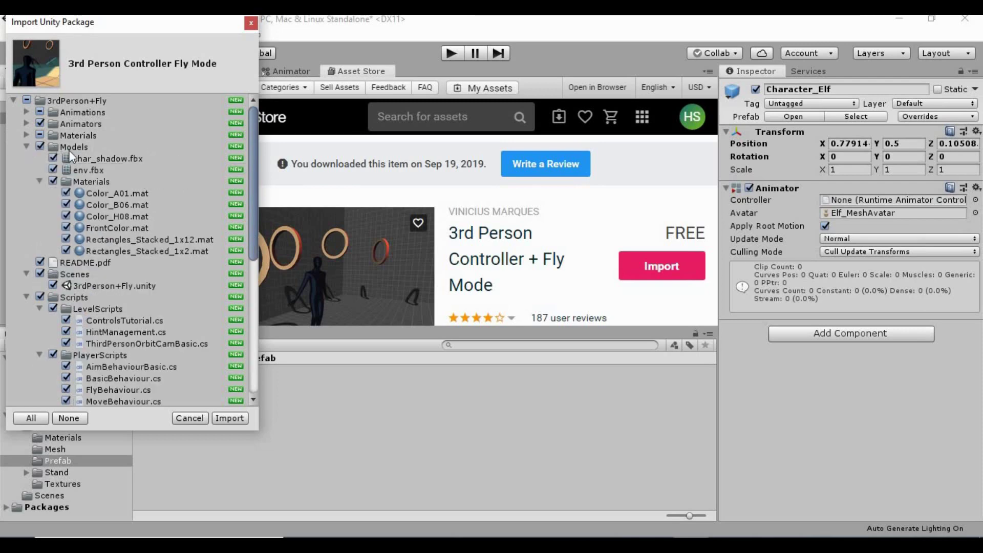
left_click(40, 146)
left_click(24, 146)
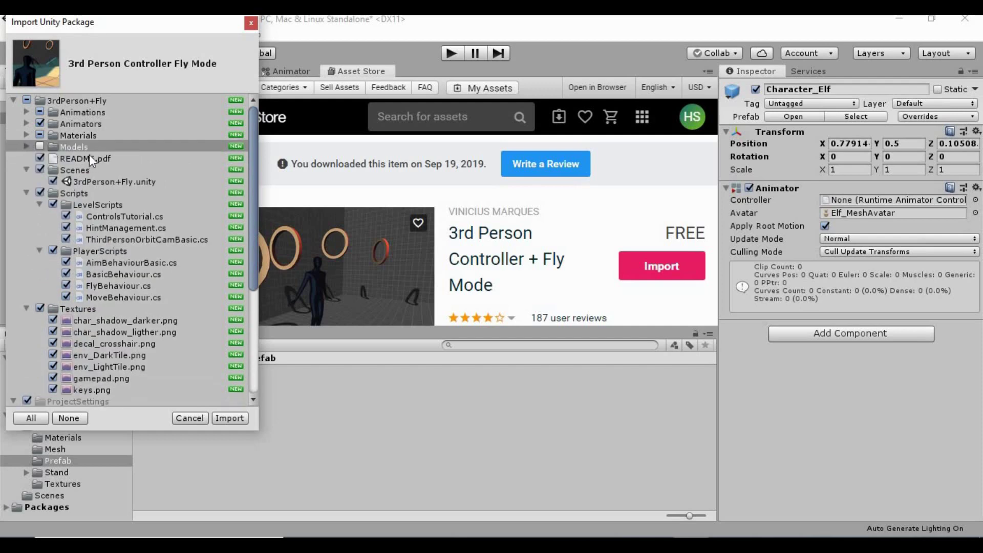
left_click(40, 159)
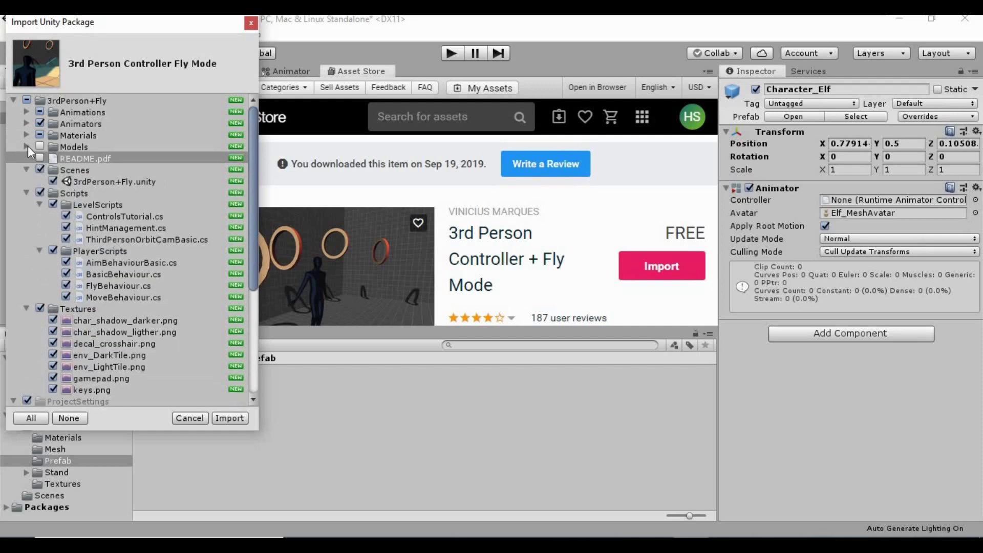
left_click(27, 146)
left_click(27, 146)
left_click(40, 169)
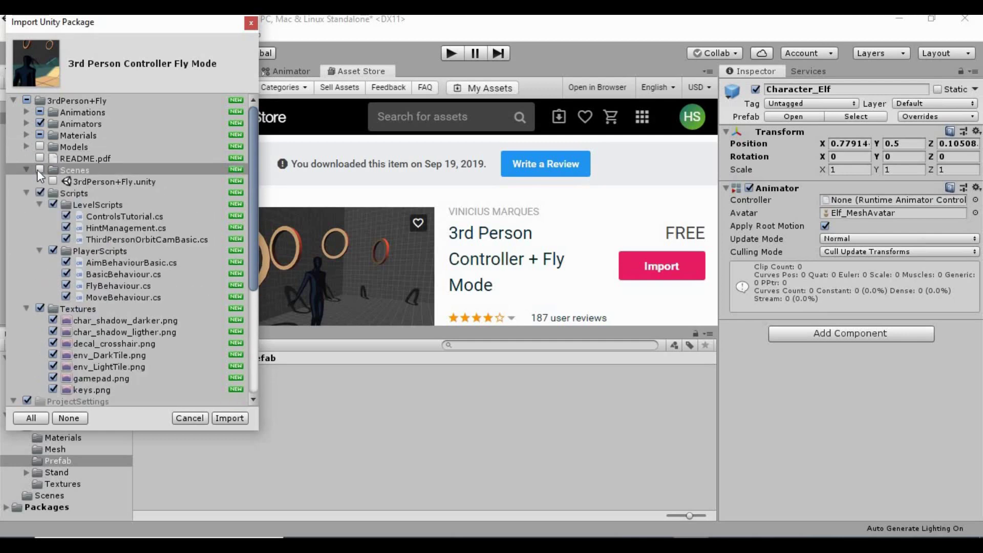
left_click(25, 169)
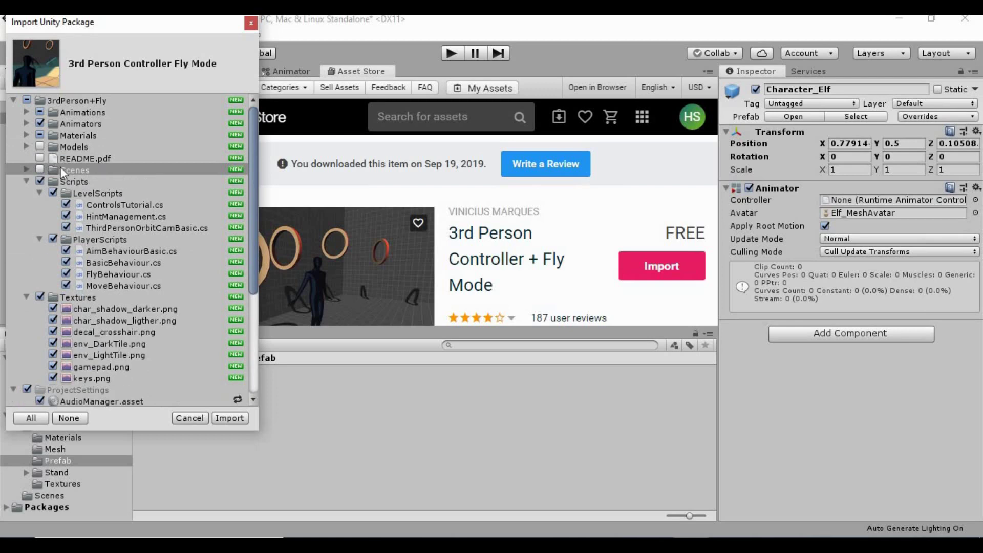
Exclude ControlsTutorial.cs, HintManagement.cs and FlyBehaviour.cs from the package import.
scroll(61, 167, "down", 3)
left_click(75, 137)
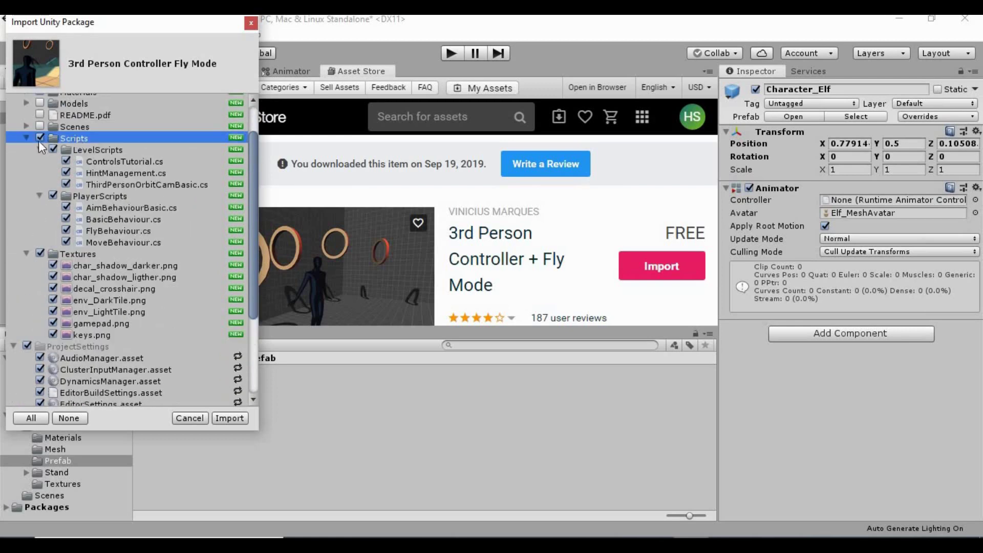
left_click(113, 159)
left_click(149, 173)
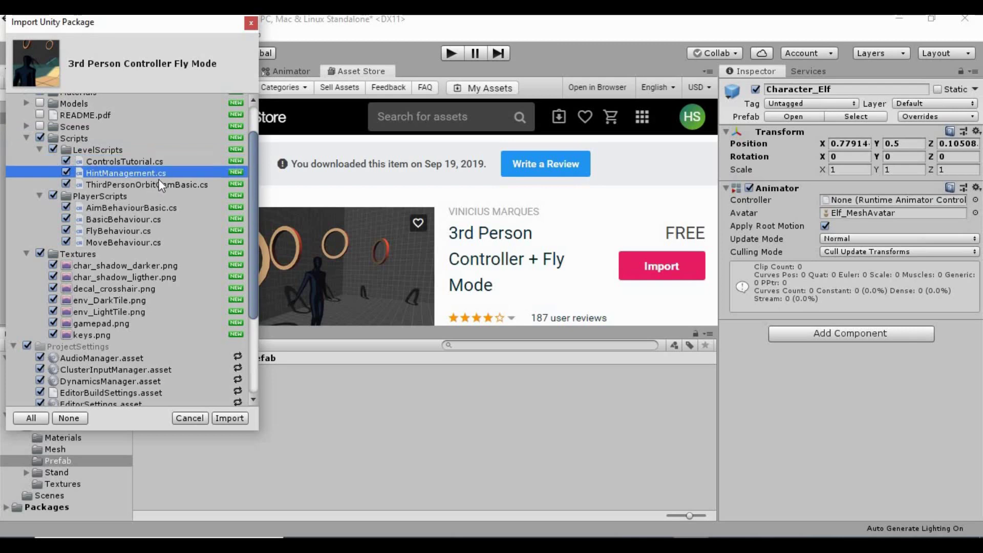
left_click(65, 160)
left_click(107, 184)
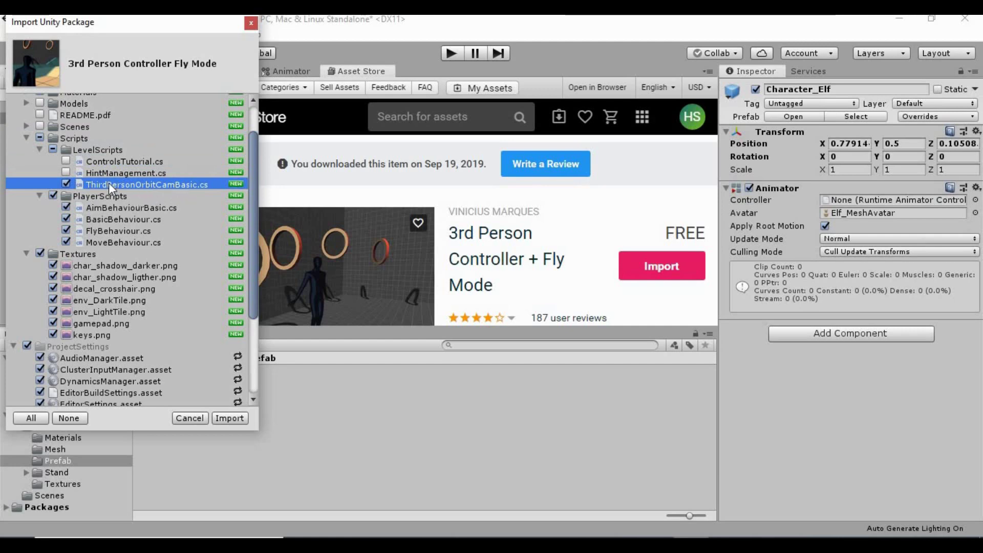
left_click(39, 149)
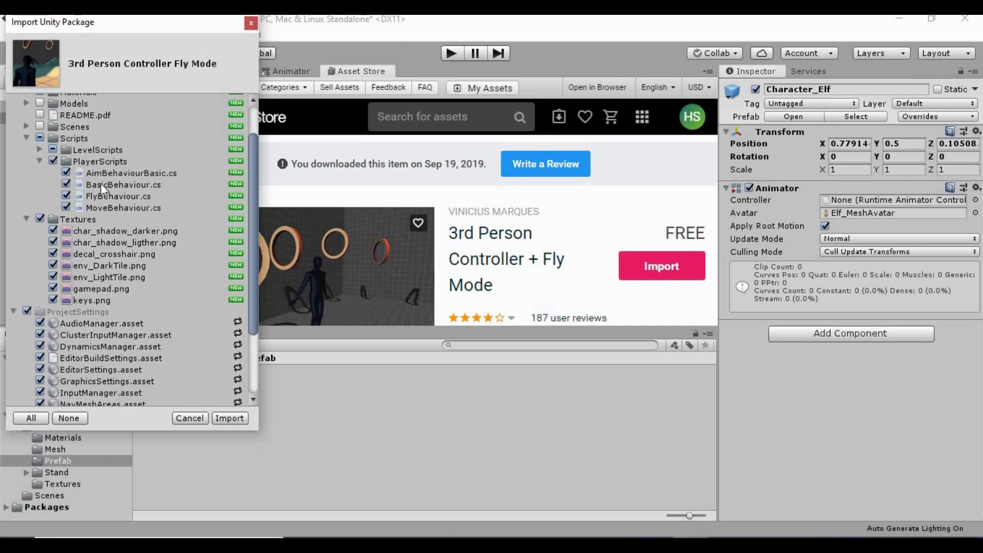
left_click(65, 195)
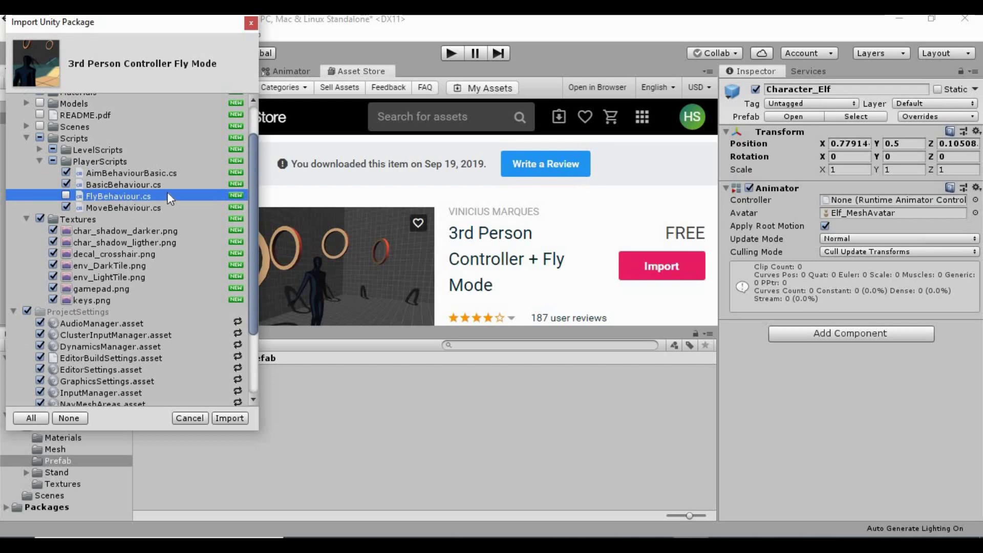
Leave AimBehaviourBasic.cs and all the Textures out of the import.
scroll(91, 179, "up", 2)
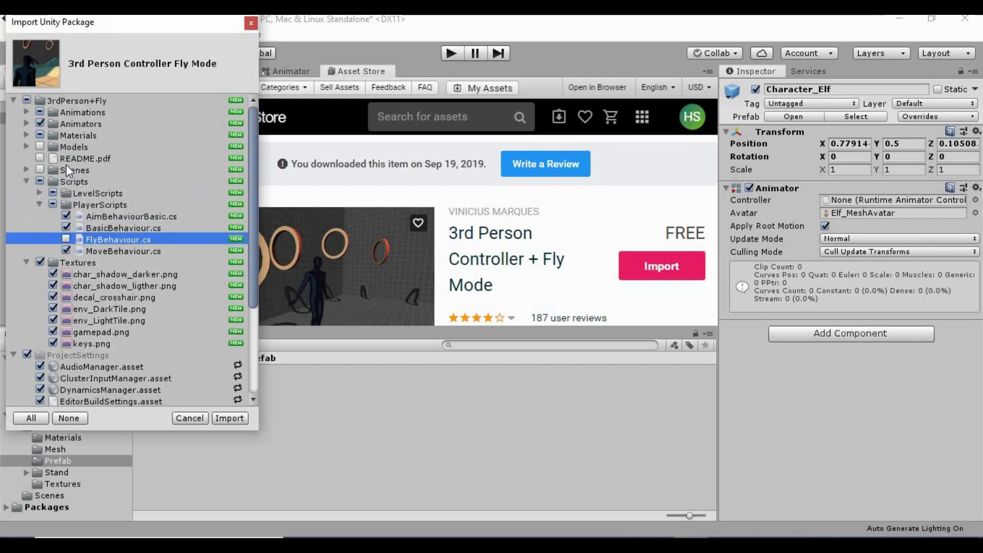
left_click(26, 112)
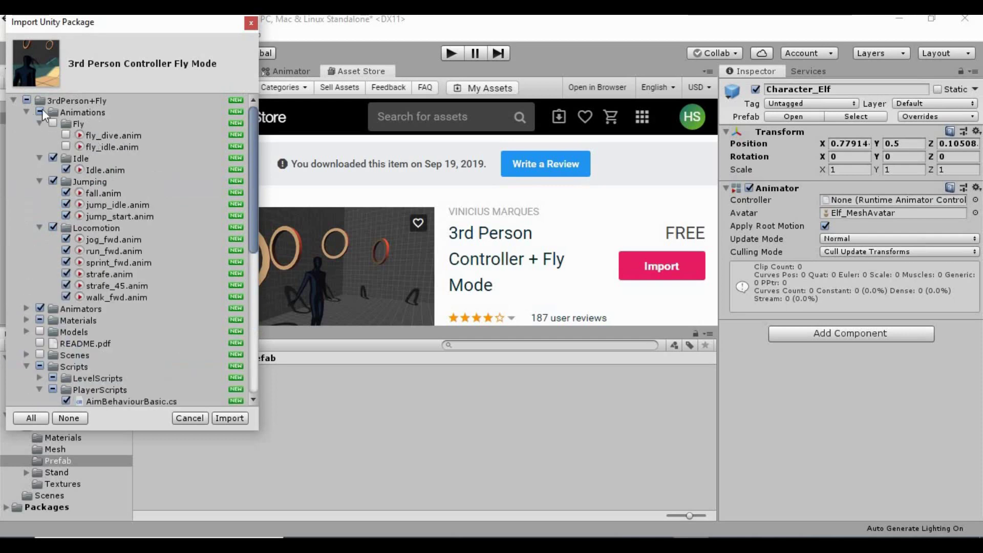
left_click(26, 113)
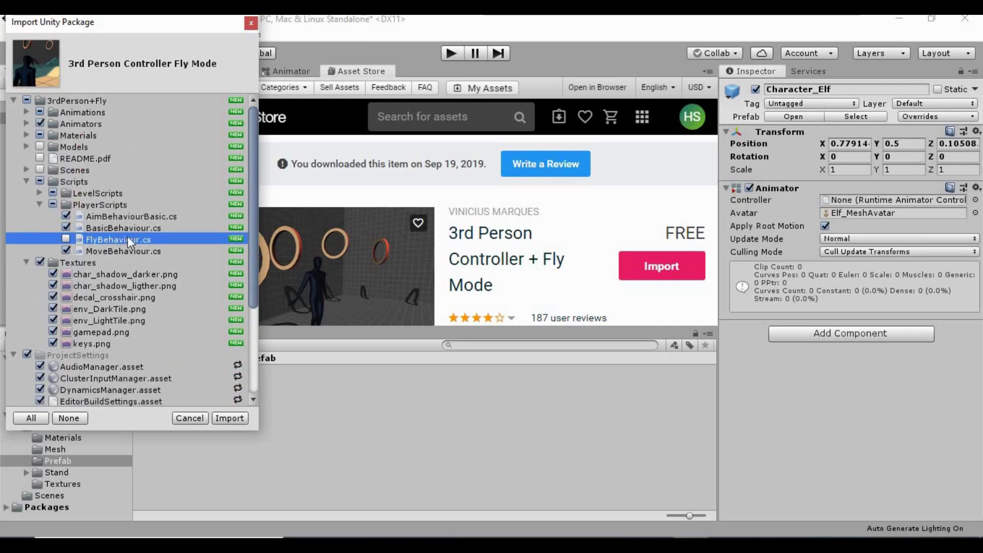
left_click(66, 215)
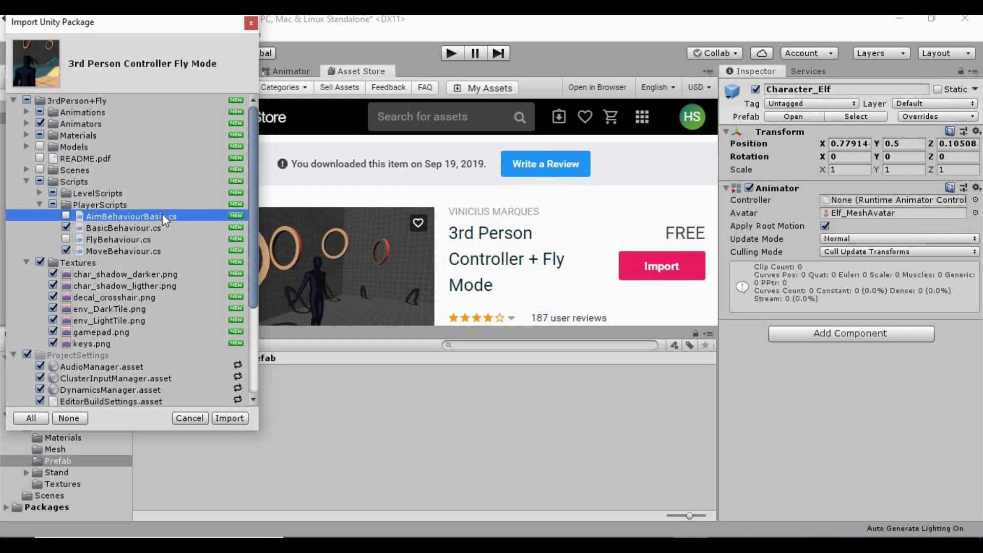
scroll(162, 213, "down", 2)
left_click(136, 189)
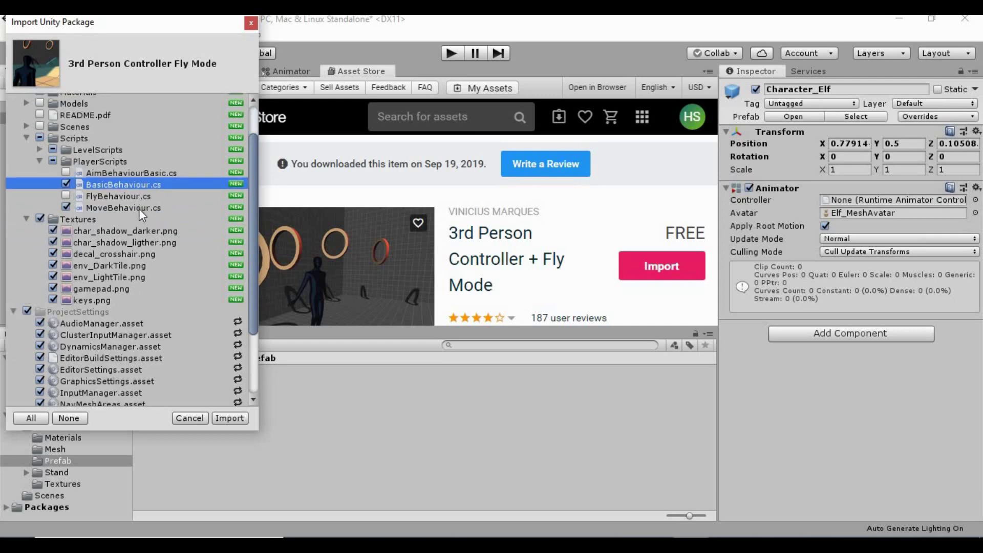
left_click(140, 208)
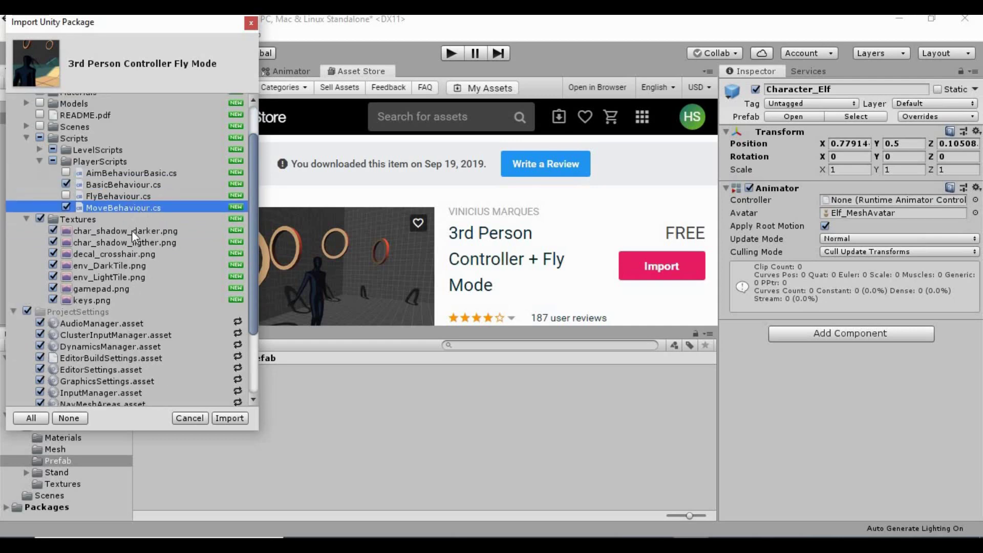
left_click(40, 219)
Exclude all ProjectSettings assets except InputManager.asset.
scroll(103, 220, "down", 2)
scroll(127, 224, "down", 2)
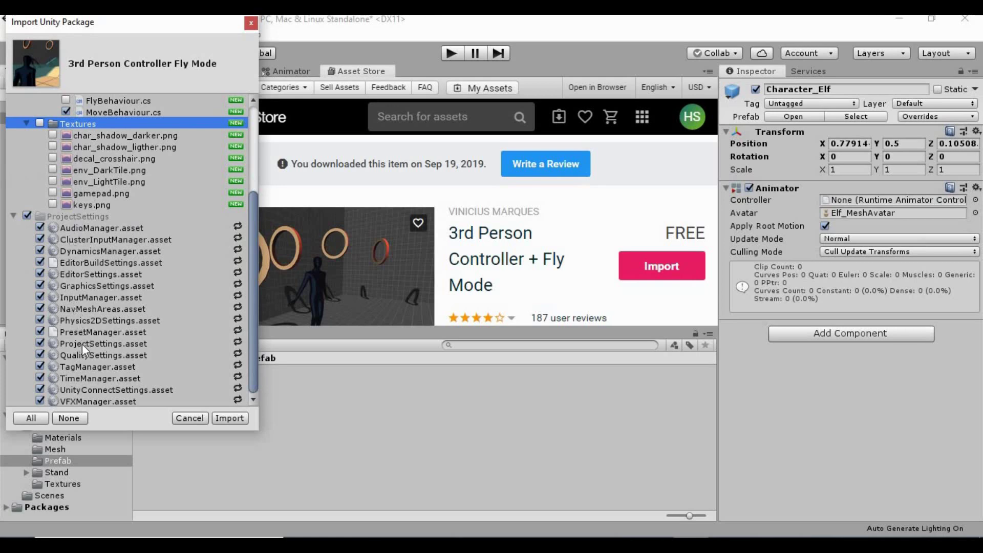
left_click(94, 296)
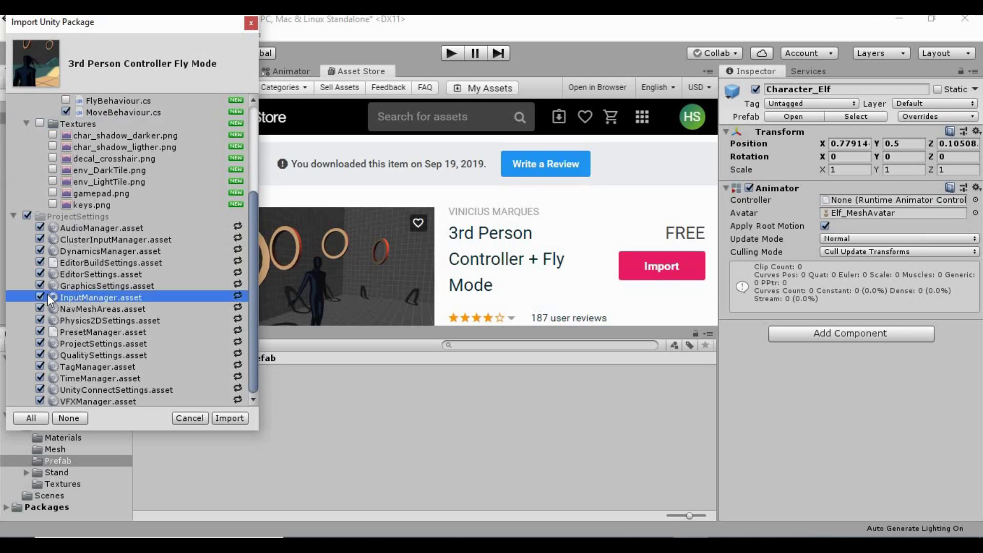
left_click(27, 223)
left_click(26, 215)
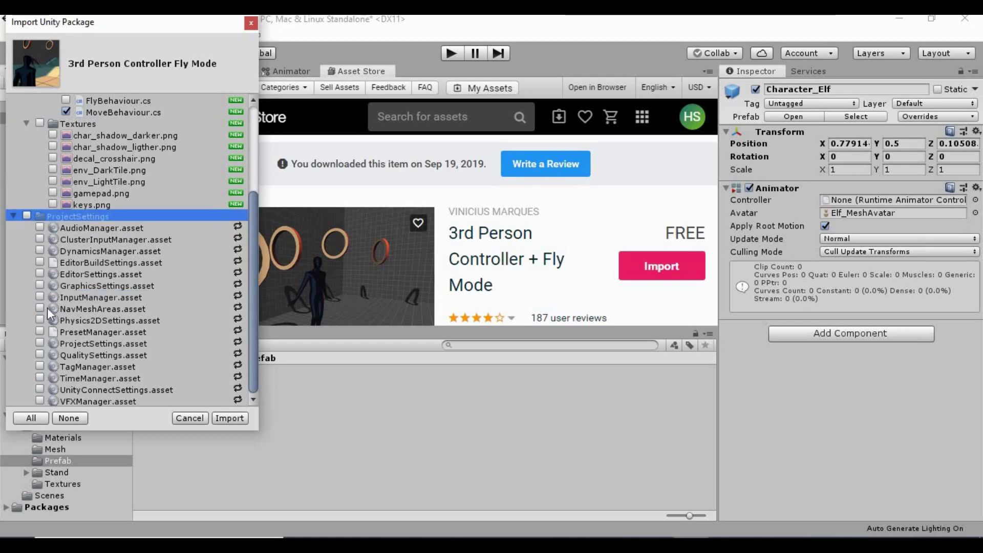
left_click(41, 296)
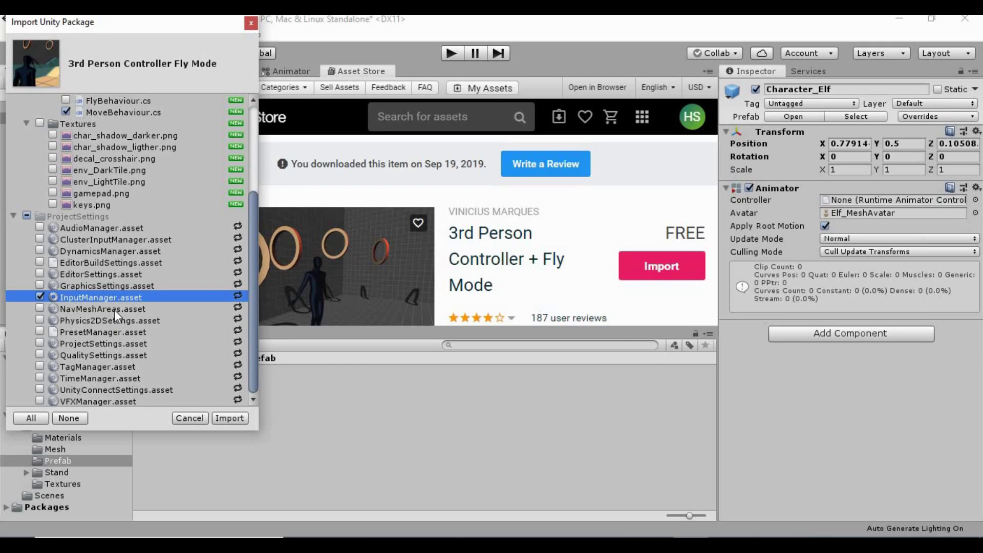
scroll(123, 310, "up", 5)
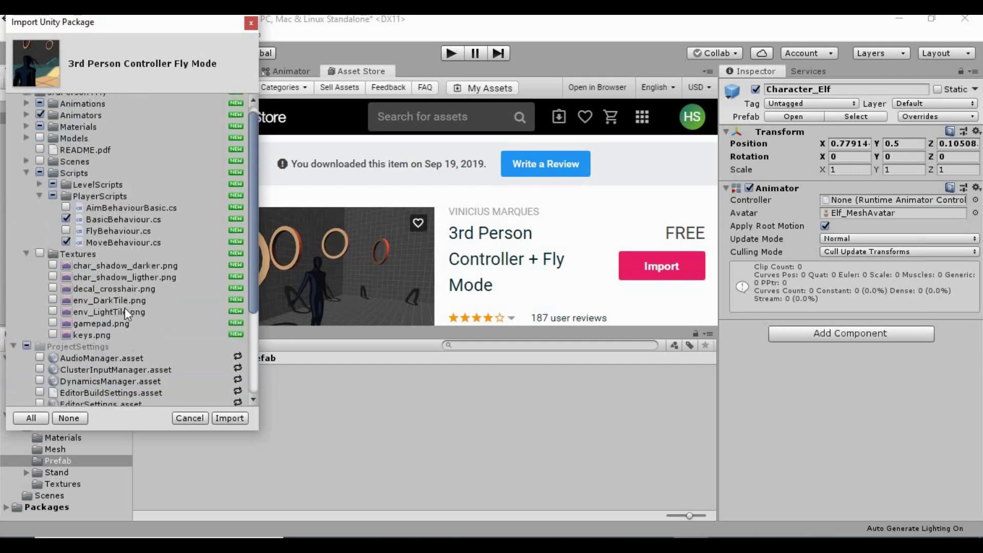
scroll(128, 297, "down", 5)
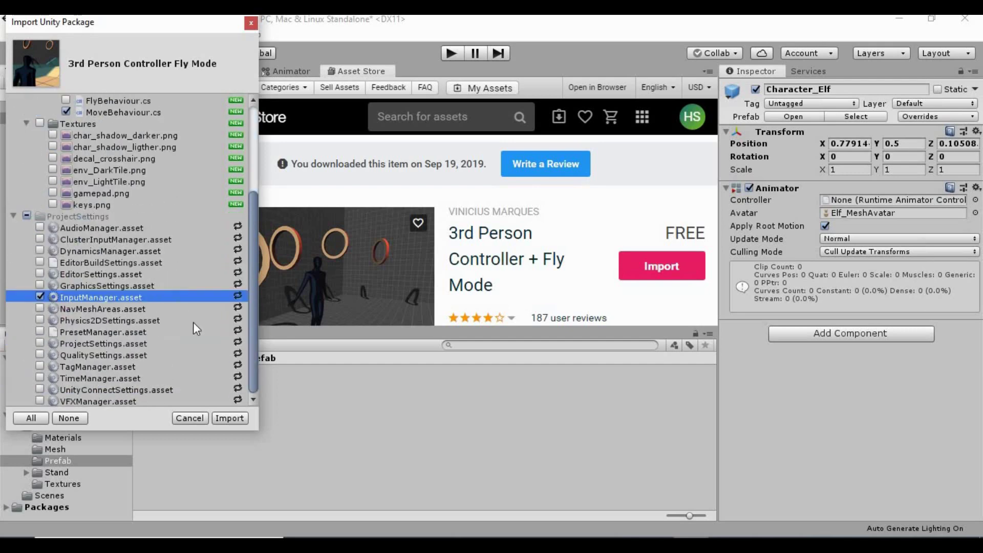
Import the chosen 3rd Person Controller + Fly Mode files into the project.
left_click(231, 418)
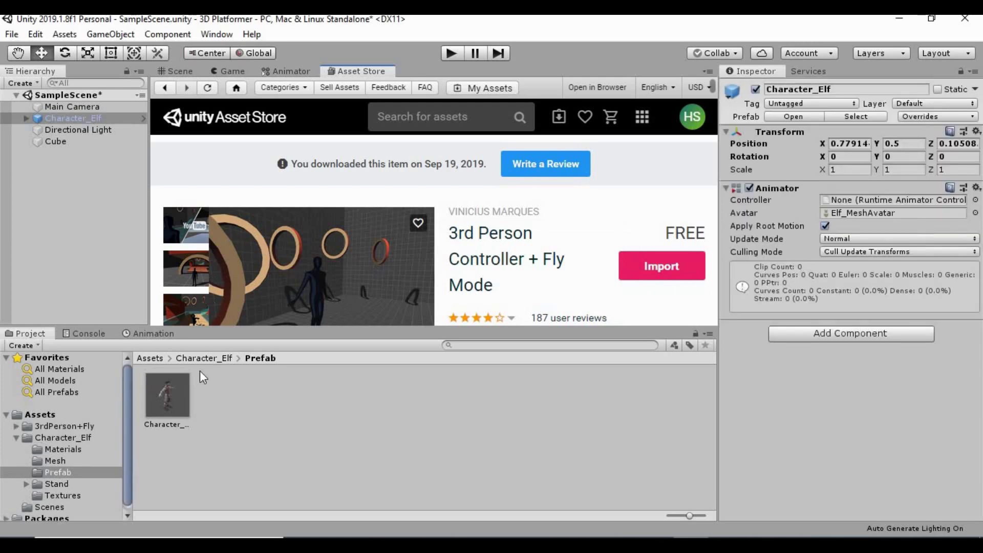
Open the new 3rdPerson+Fly folder under Assets.
left_click(36, 413)
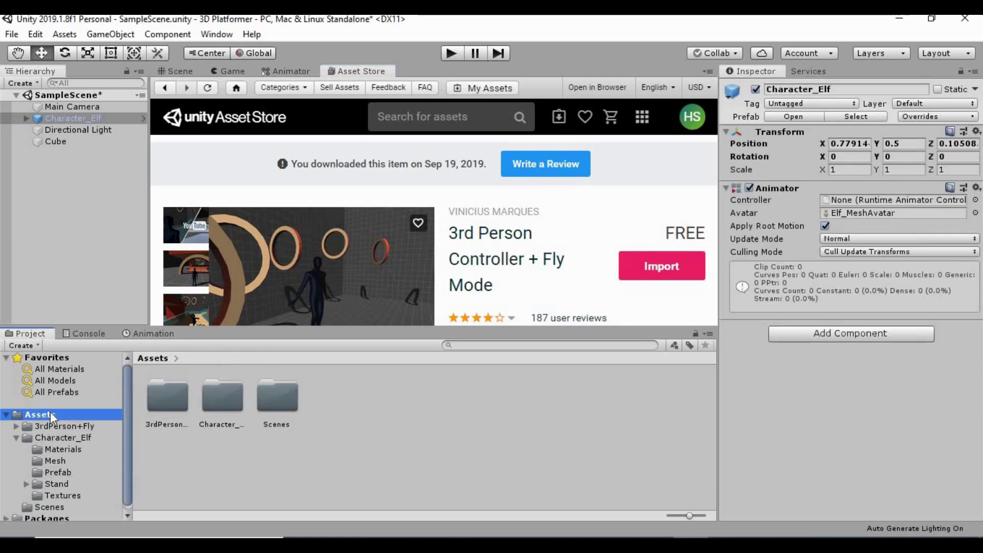
left_click(171, 398)
double_click(174, 397)
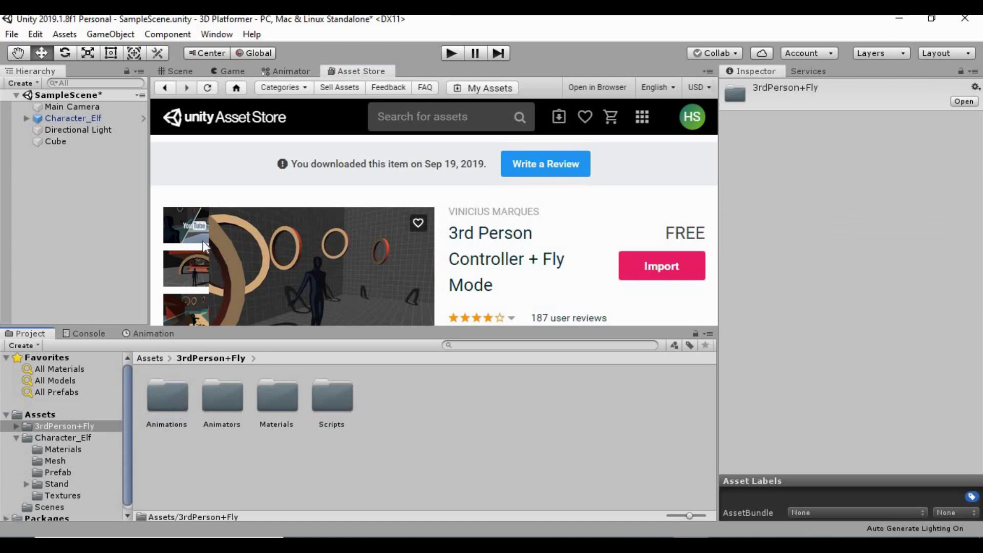
Rename Character_Elf to 'Player' in the Hierarchy and set its tag to Player.
left_click(174, 72)
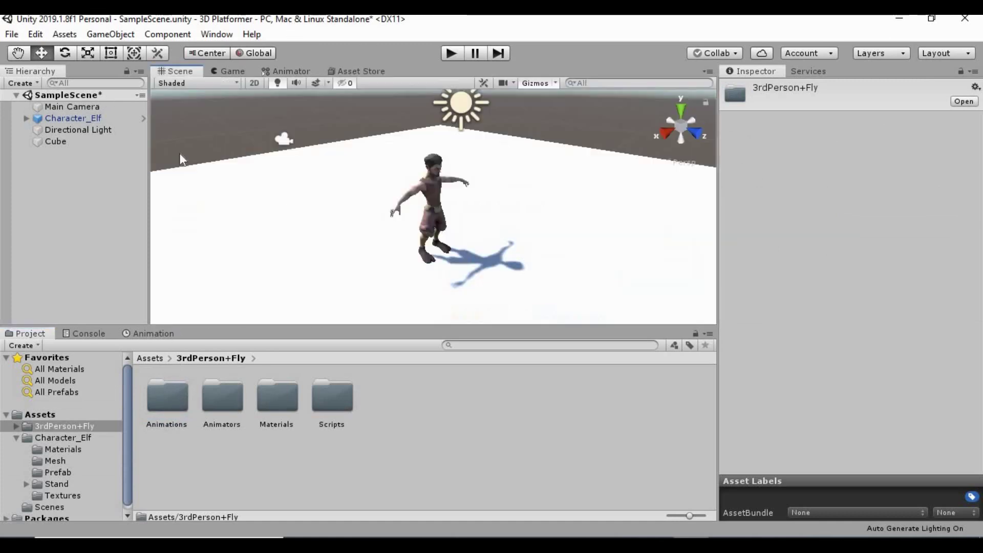
left_click(60, 120)
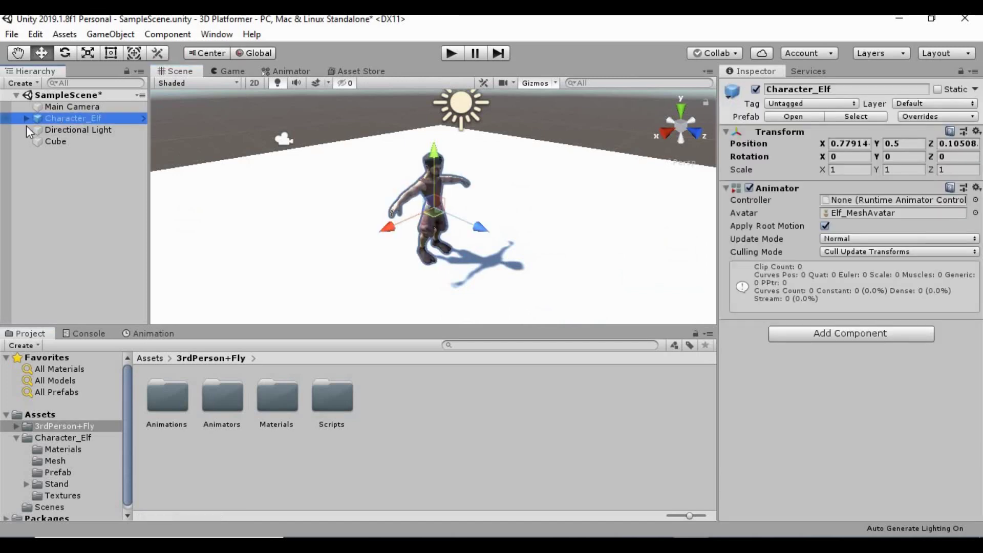
left_click(63, 117)
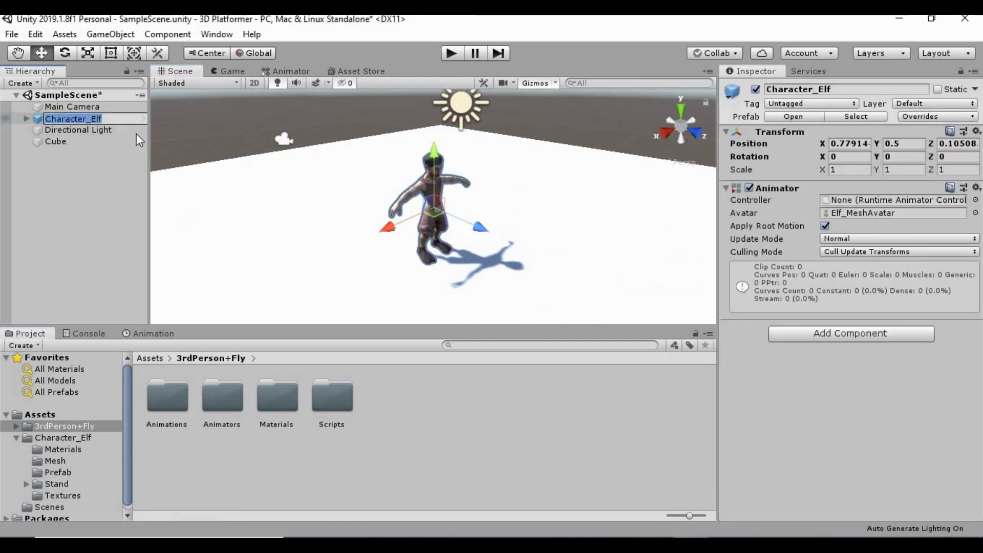
type("Player")
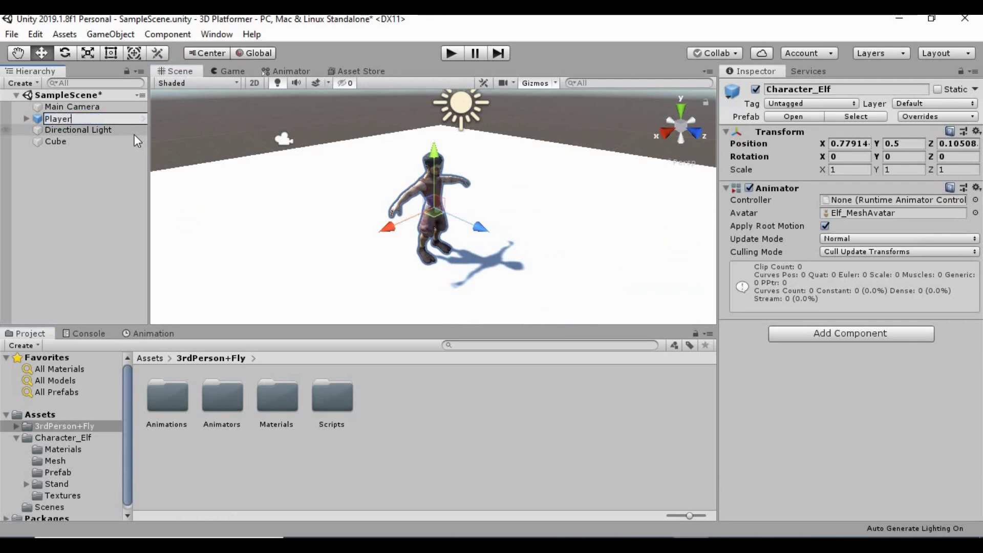
key("Return")
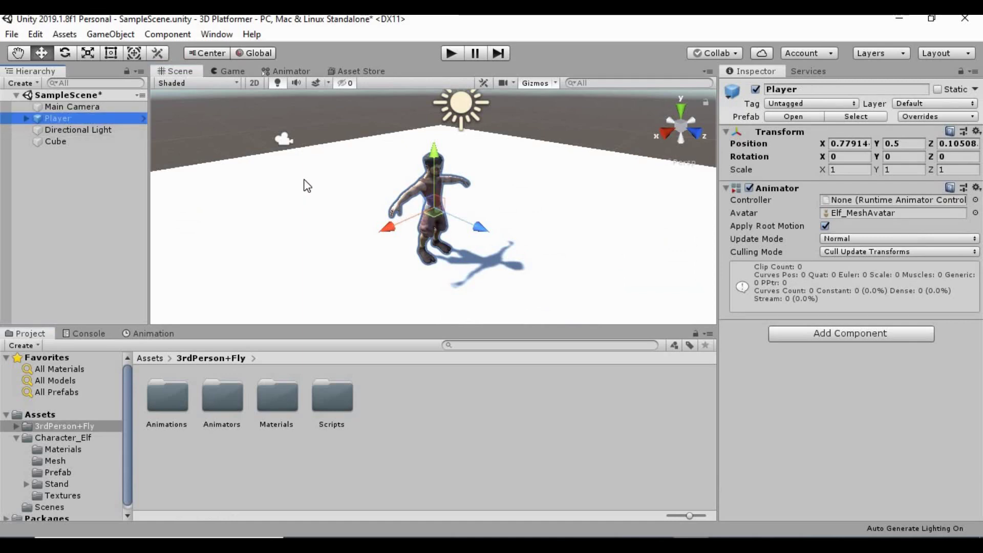
left_click(837, 103)
left_click(810, 204)
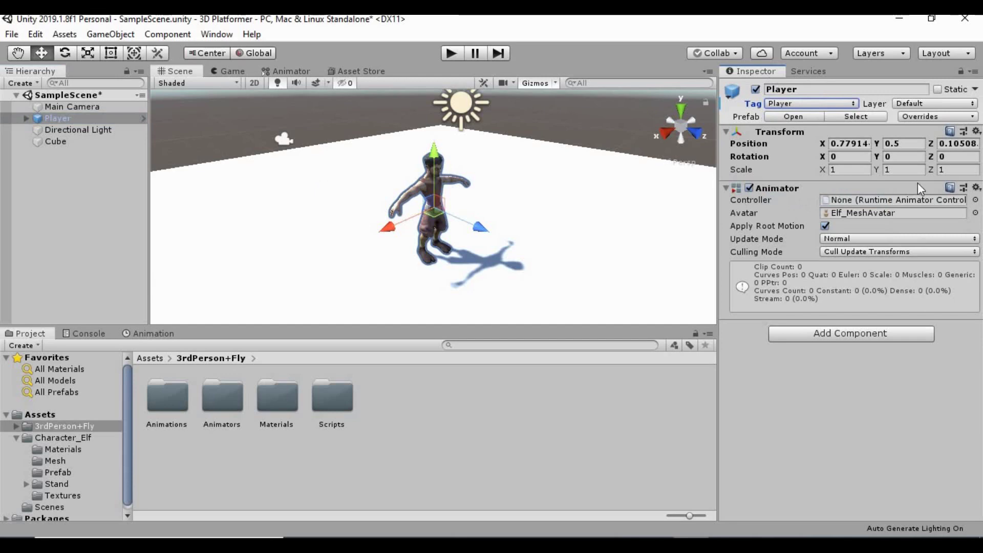
Set the Player's Animator Controller to CharacterController.
left_click(880, 197)
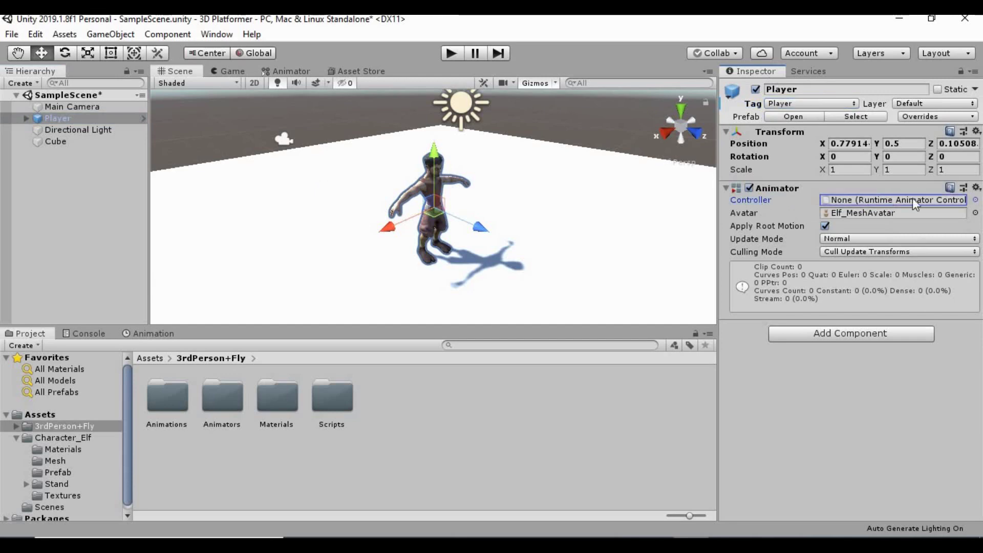
left_click(975, 201)
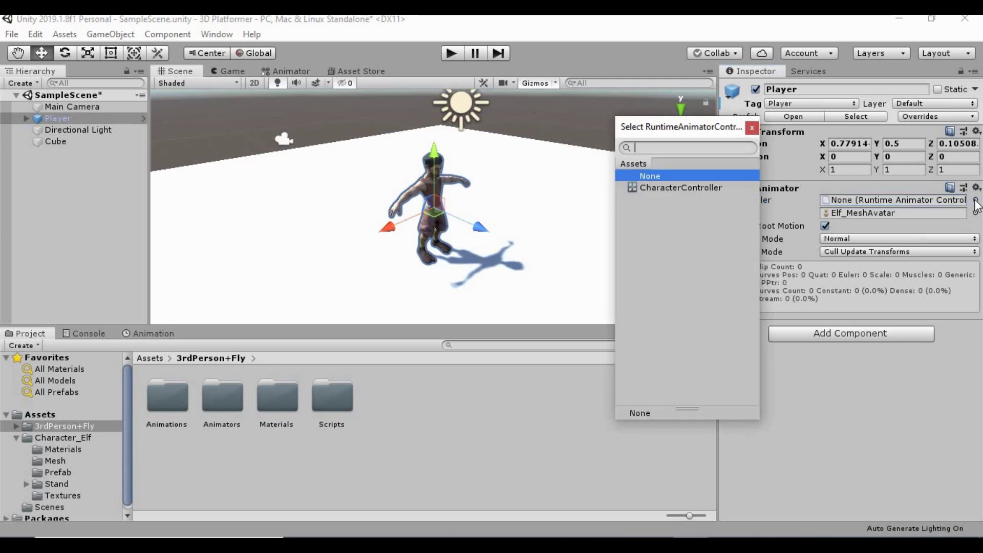
double_click(664, 189)
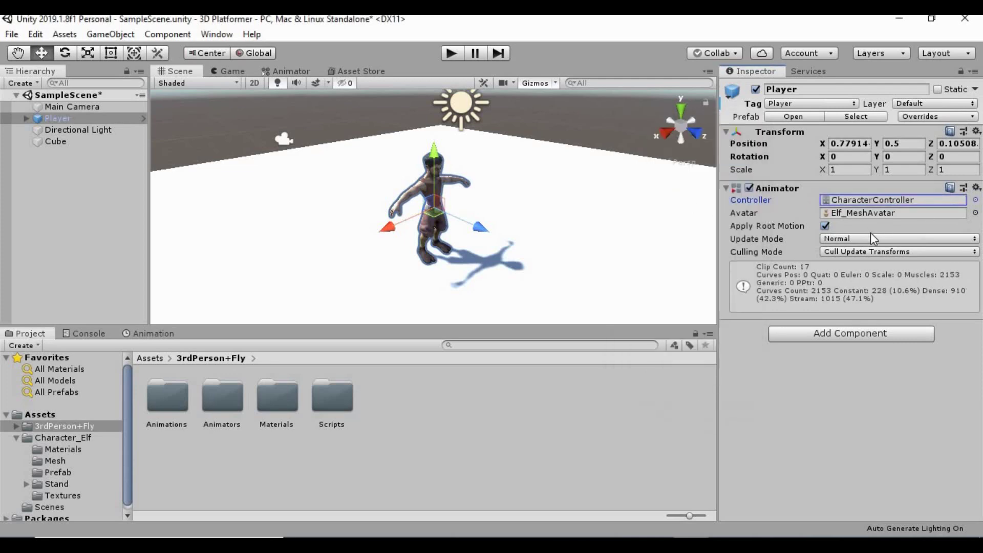
Add a Capsule Collider to Player using the Character physic material.
left_click(843, 338)
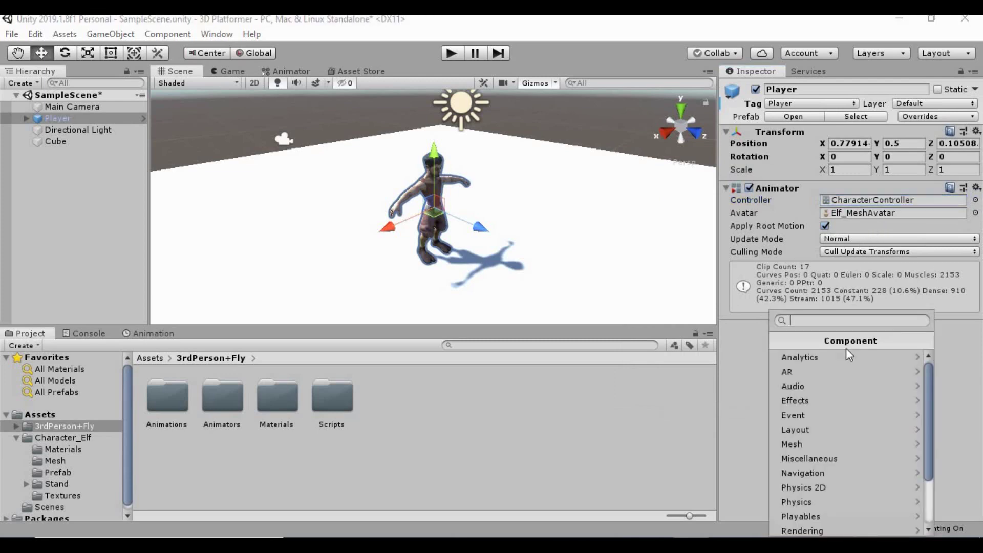
left_click(805, 501)
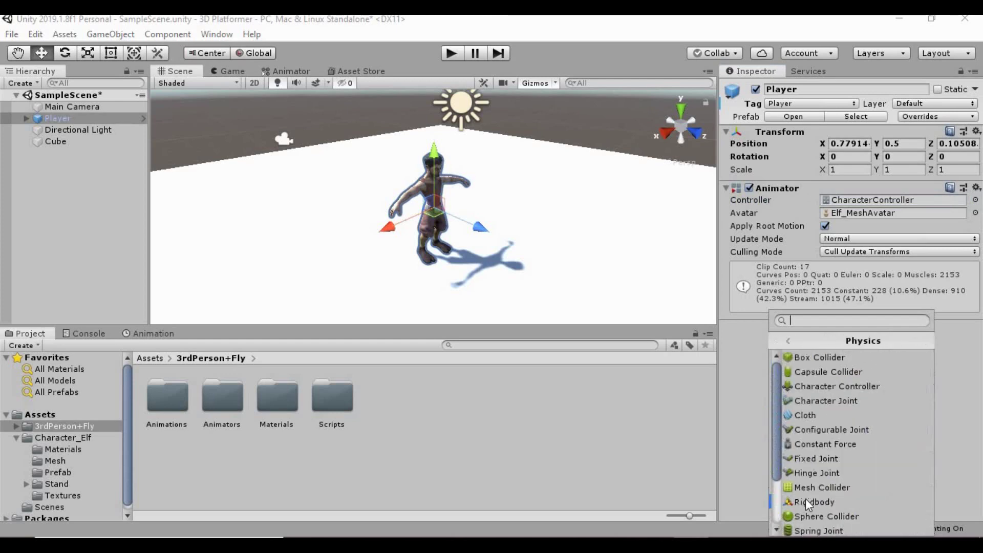
left_click(826, 372)
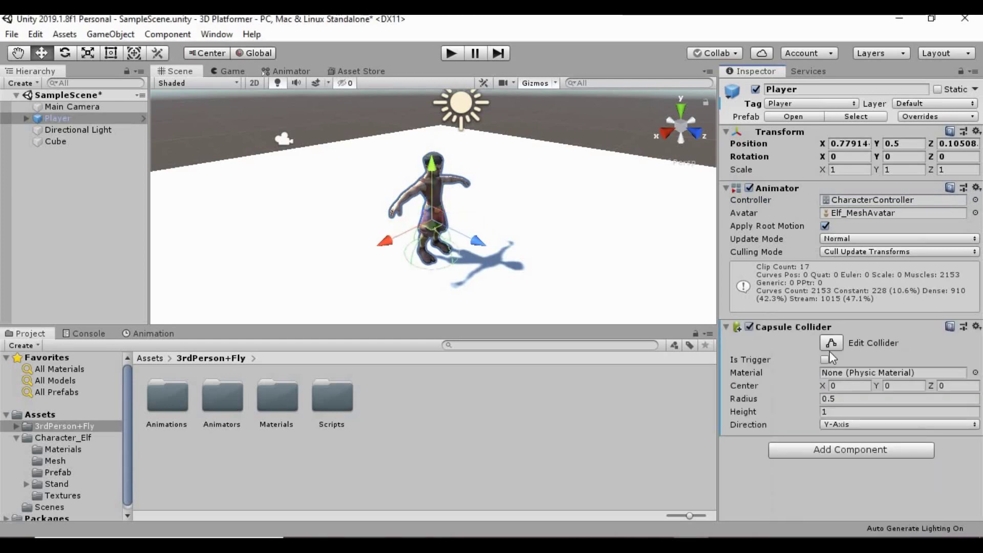
left_click(975, 374)
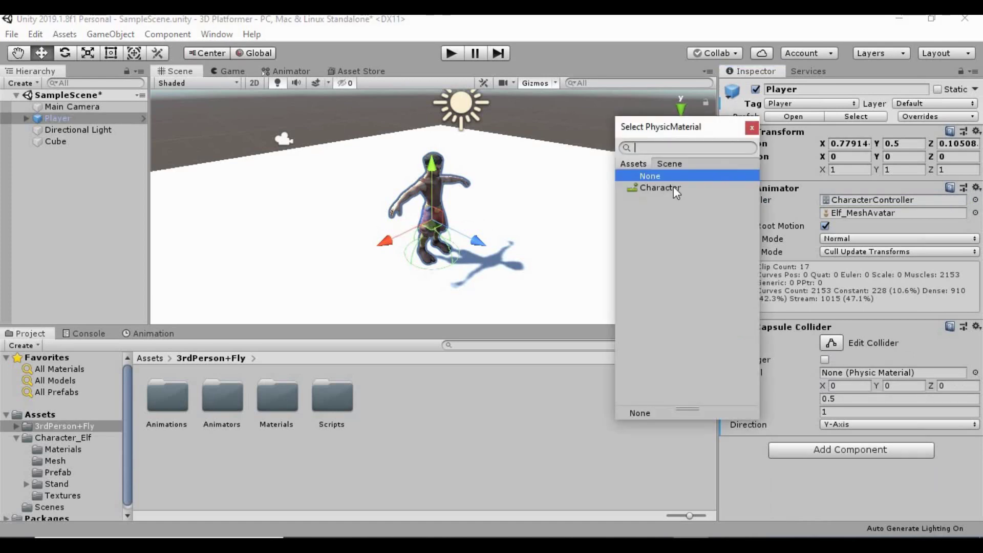
double_click(661, 188)
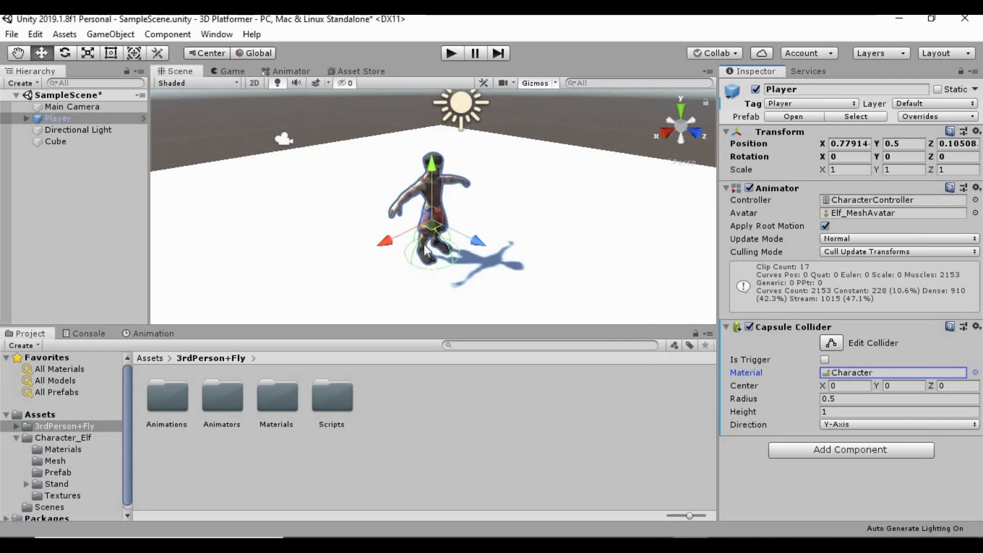
Switch the Scene view to a flat front view of the elf.
scroll(486, 261, "down", 2)
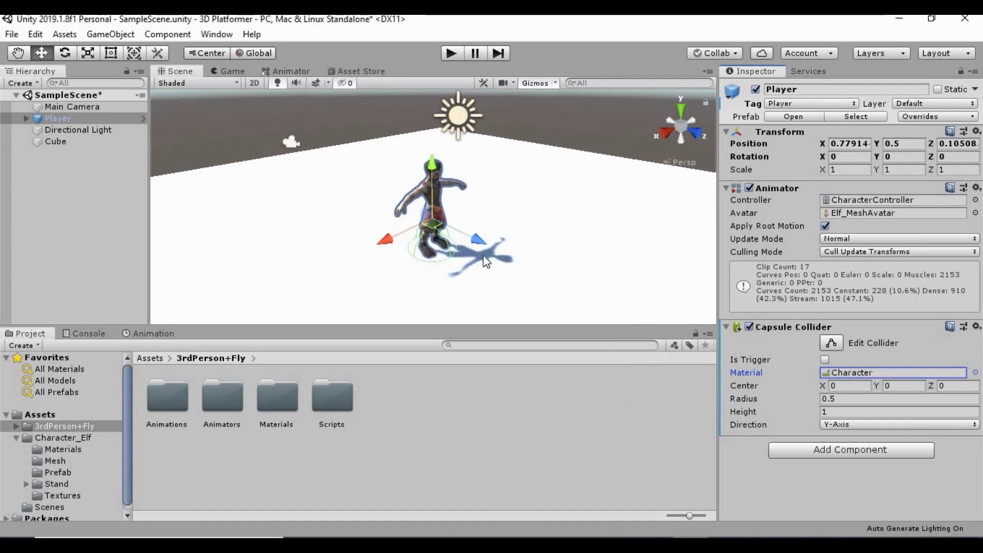
left_click(691, 134)
left_click(680, 125)
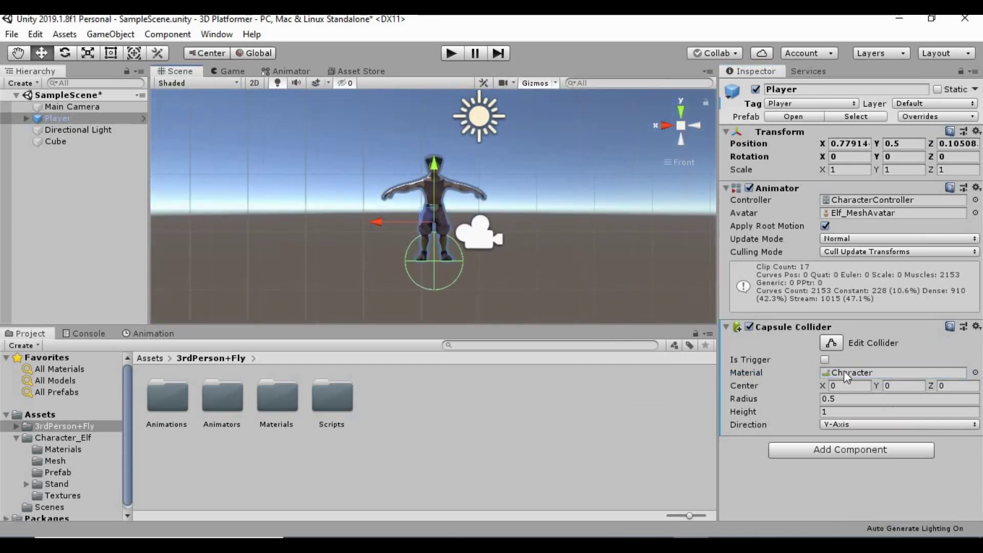
Set the Capsule Collider to height 1.9, center Y 0.95 and radius 0.25.
left_click(838, 412)
type("1.9")
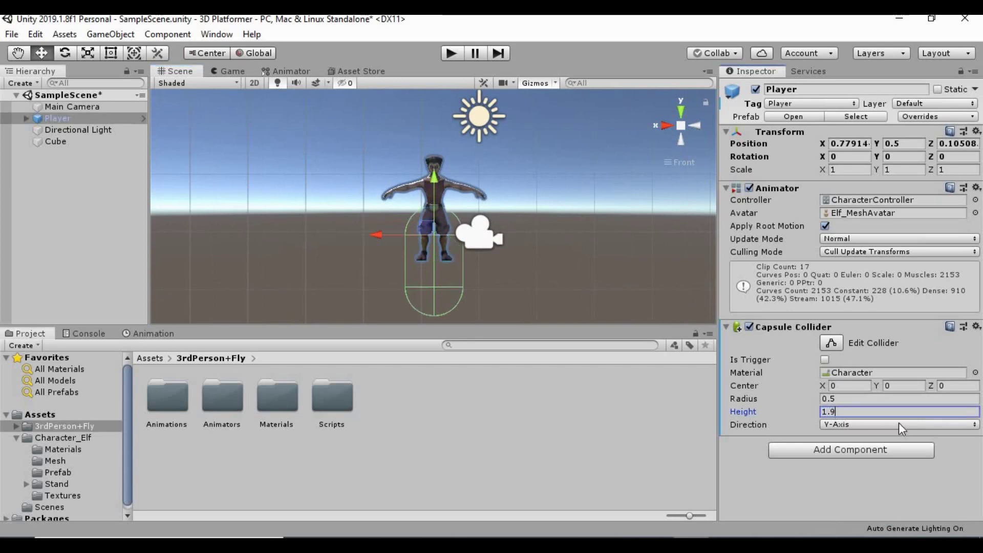
left_click(910, 382)
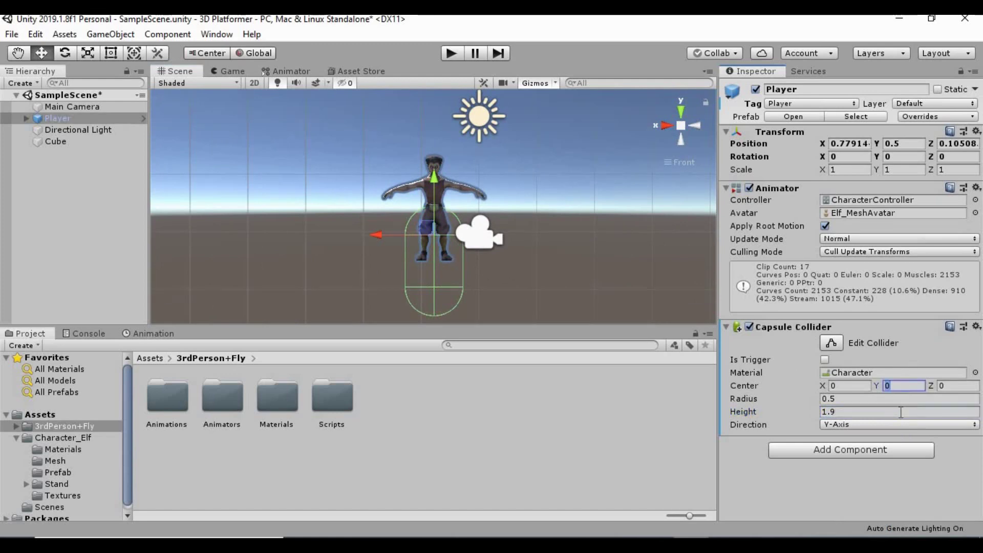
type(".95")
key("Return")
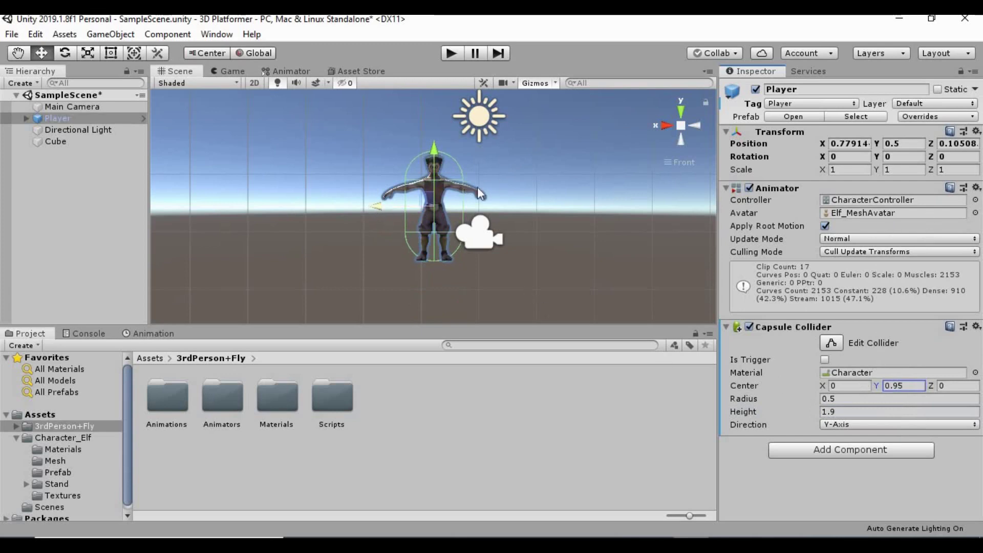
left_click(870, 400)
key("ctrl+a")
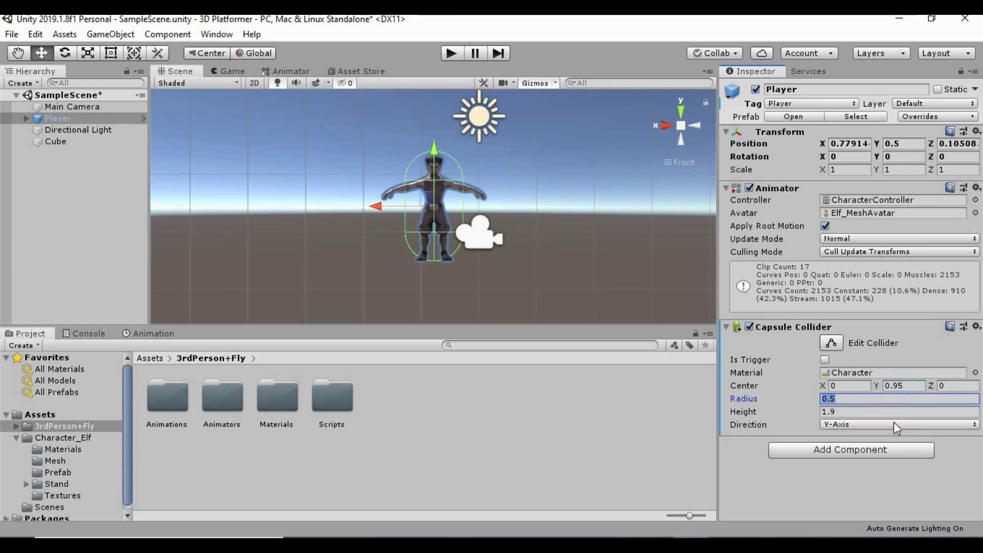
type("0.25")
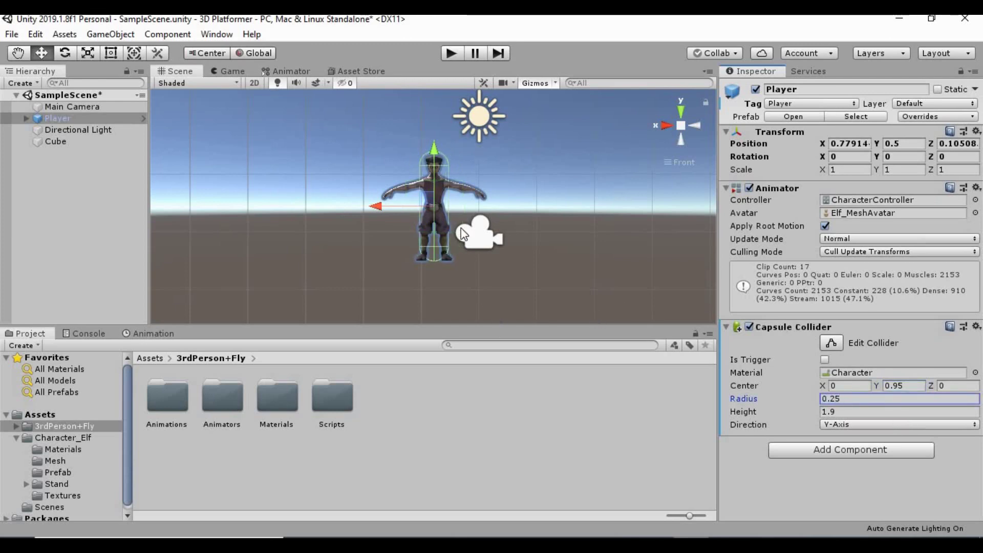
scroll(459, 228, "up", 4)
scroll(459, 228, "up", 2)
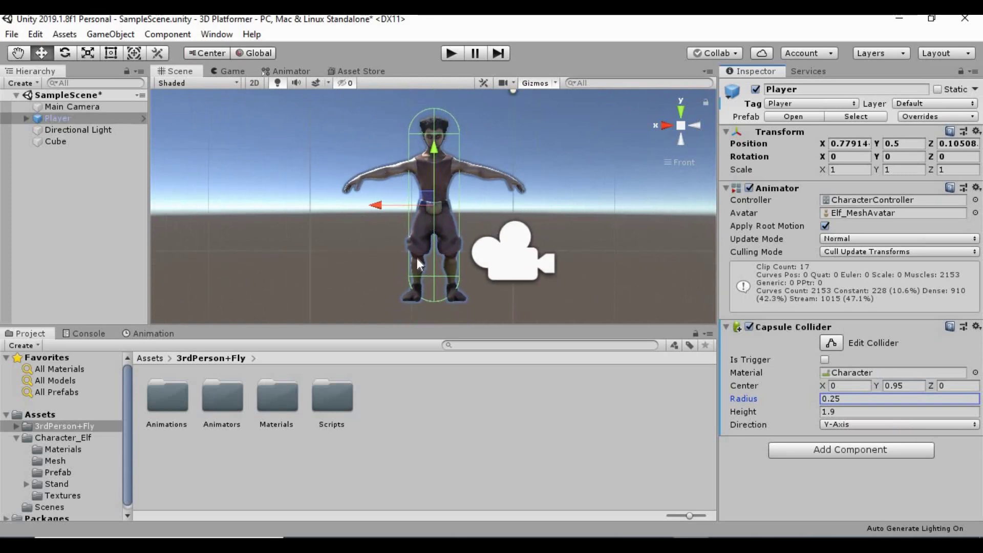
Zoom in on the elf's feet and change the collider center Y from 0.95 to 0.94.
mouse_move(429, 187)
right_mouse_down("alt")
mouse_move(430, 128)
mouse_move(426, 201)
right_mouse_up("alt")
scroll(426, 201, "up", 3)
scroll(426, 201, "up", 4)
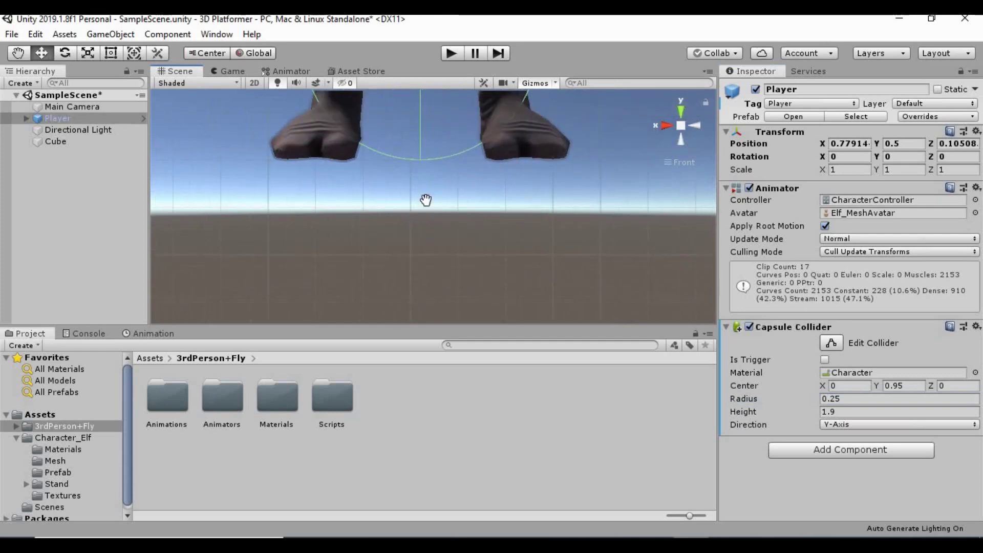
scroll(423, 204, "up", 5)
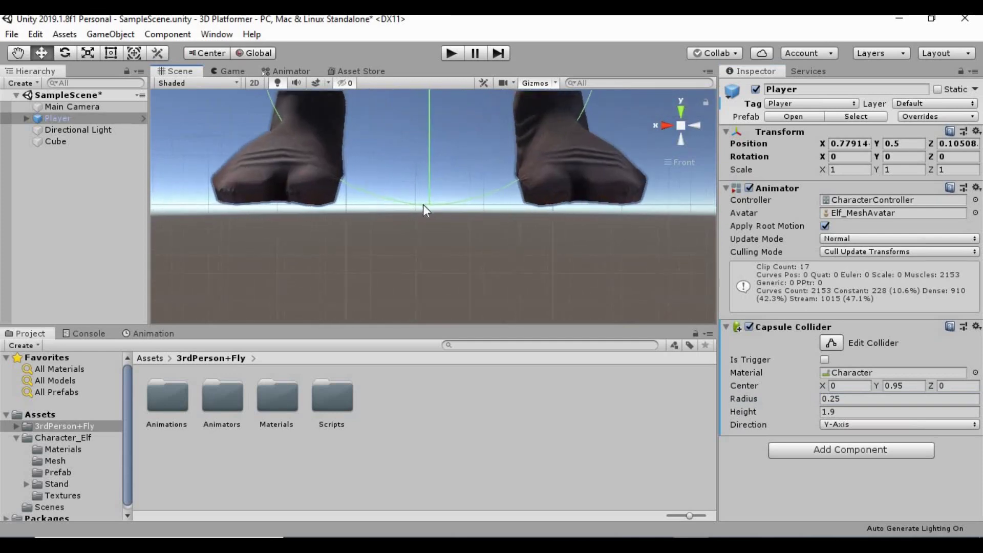
scroll(424, 246, "up", 3)
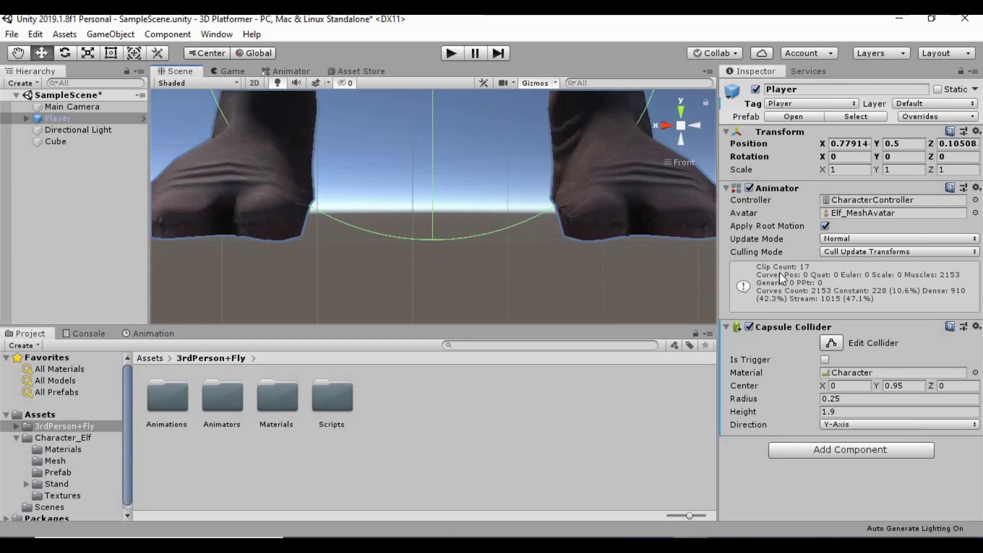
left_click(906, 384)
left_click(911, 387)
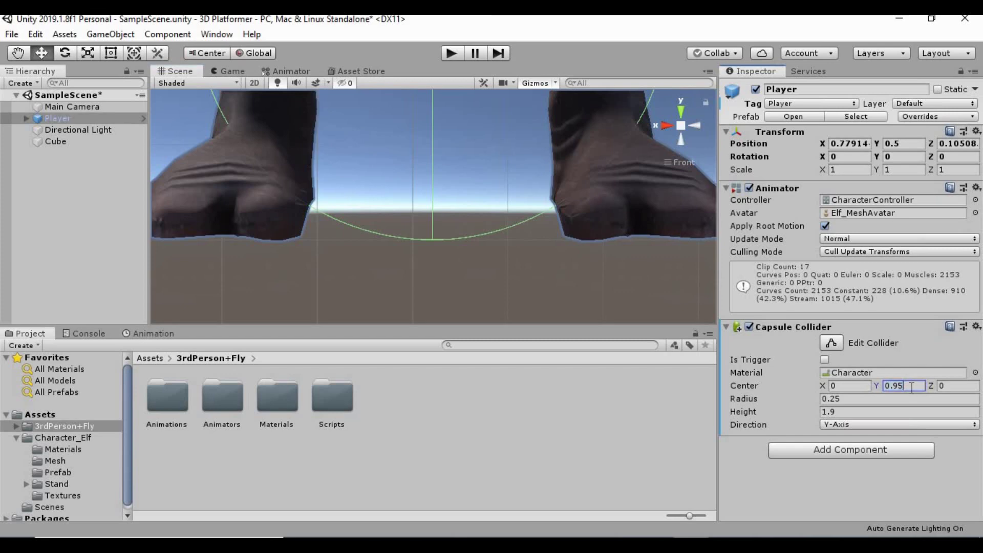
key("BackSpace")
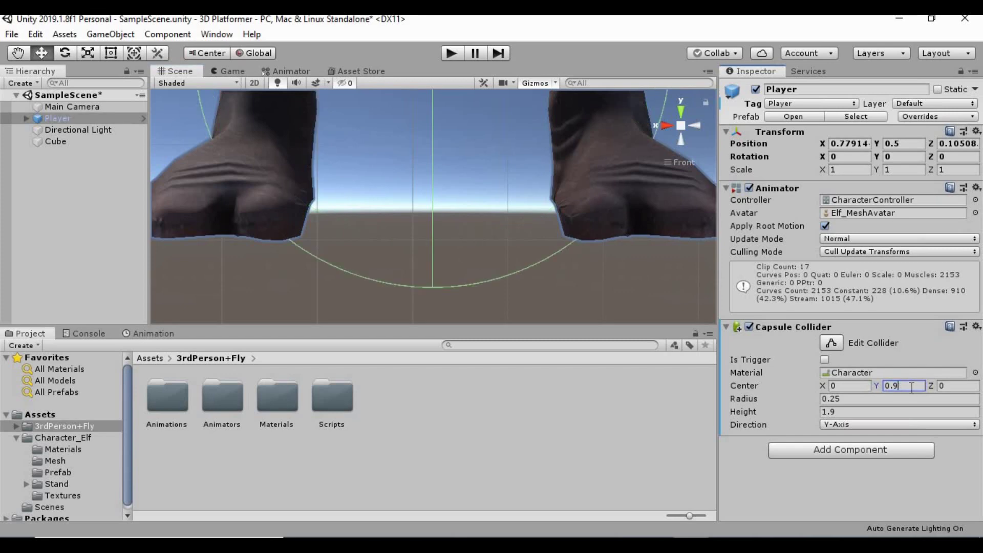
type("4")
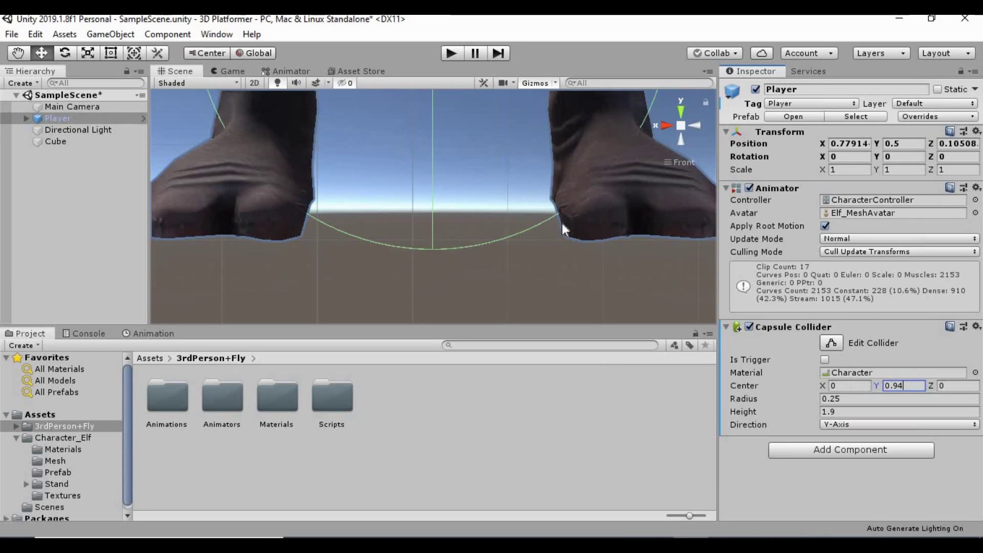
scroll(441, 250, "down", 4)
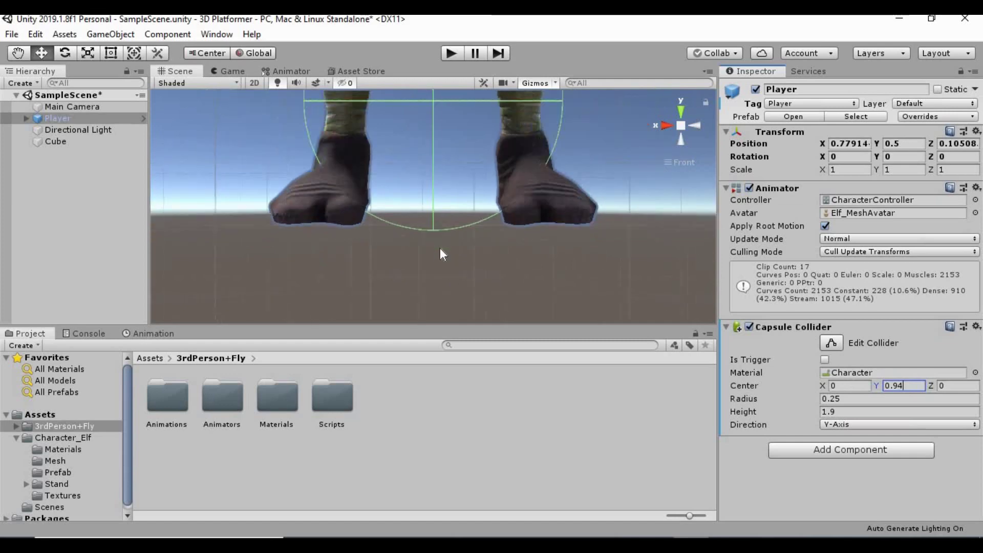
scroll(453, 231, "down", 6)
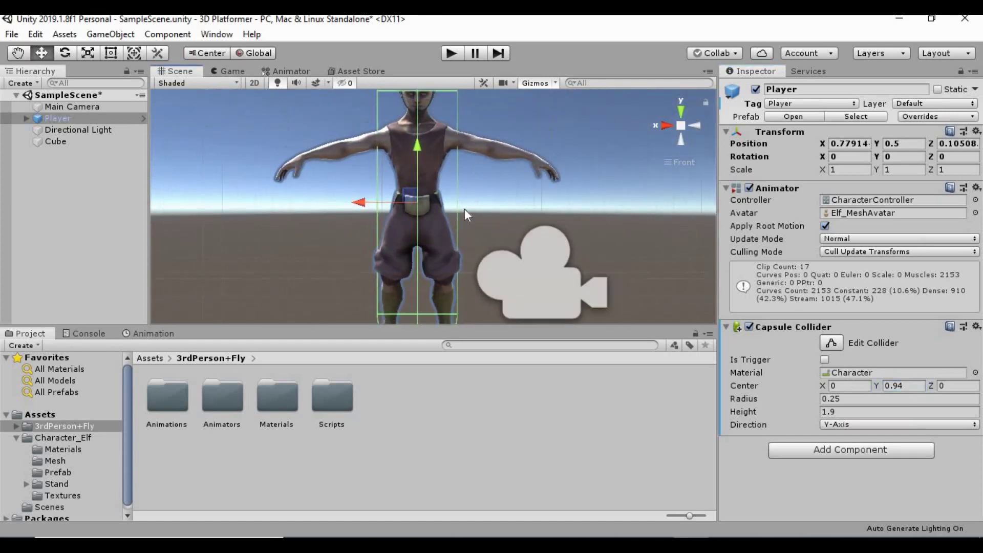
scroll(465, 209, "down", 2)
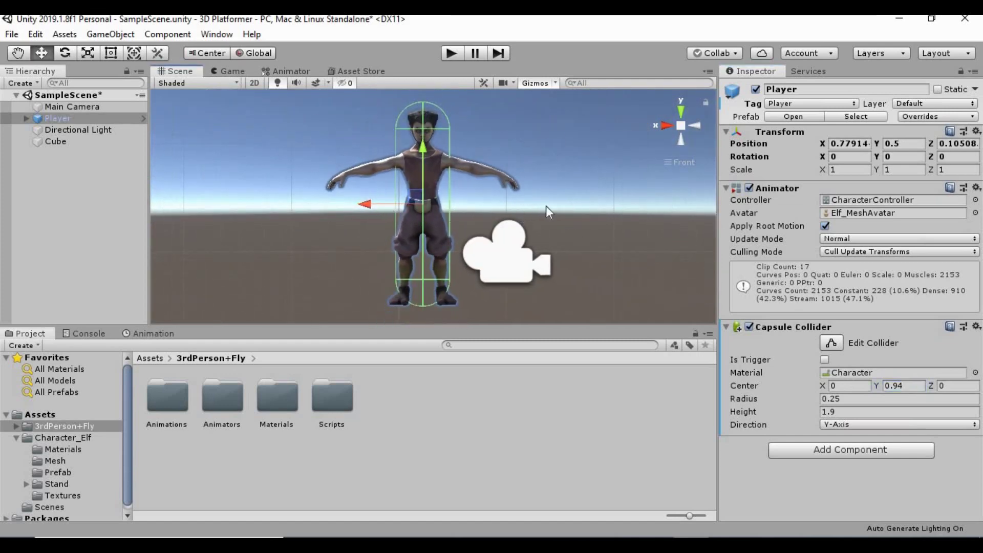
scroll(546, 207, "down", 2)
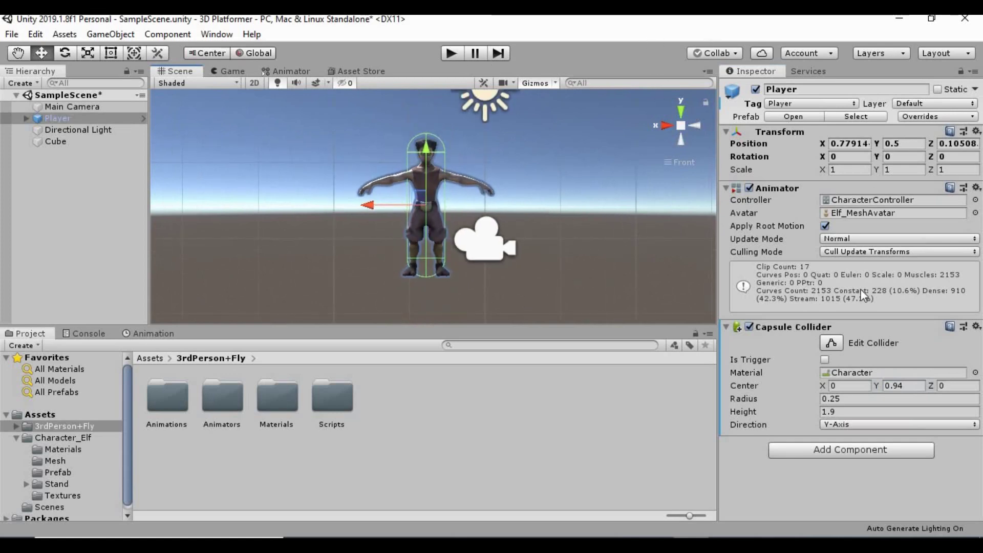
Add a Rigidbody to Player with mass 75 and Is Kinematic turned off.
left_click(841, 451)
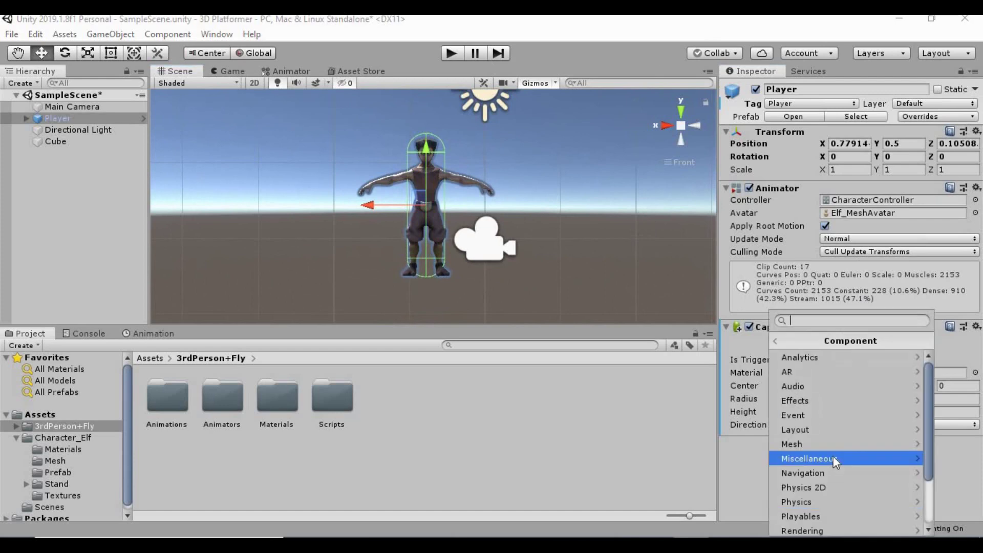
left_click(841, 503)
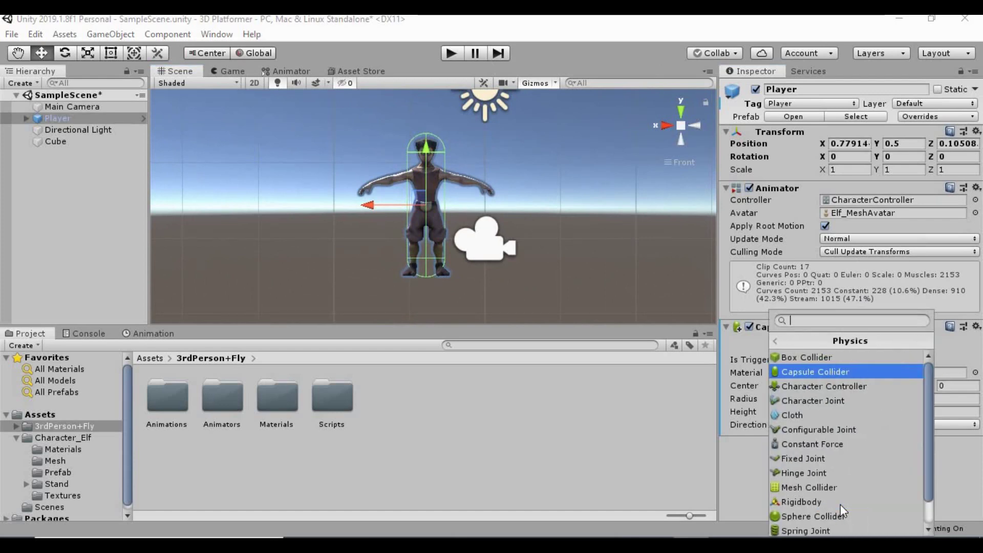
left_click(778, 502)
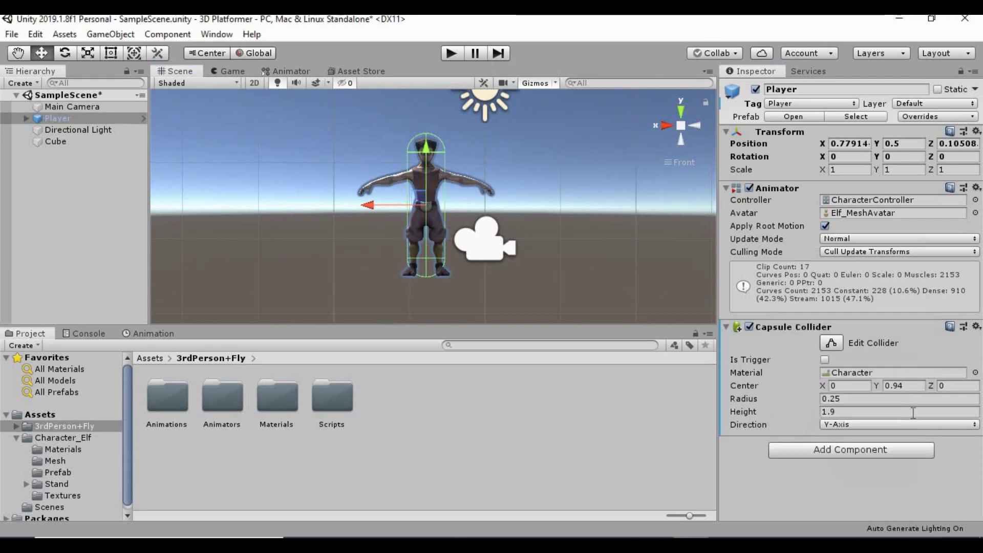
scroll(953, 394, "down", 3)
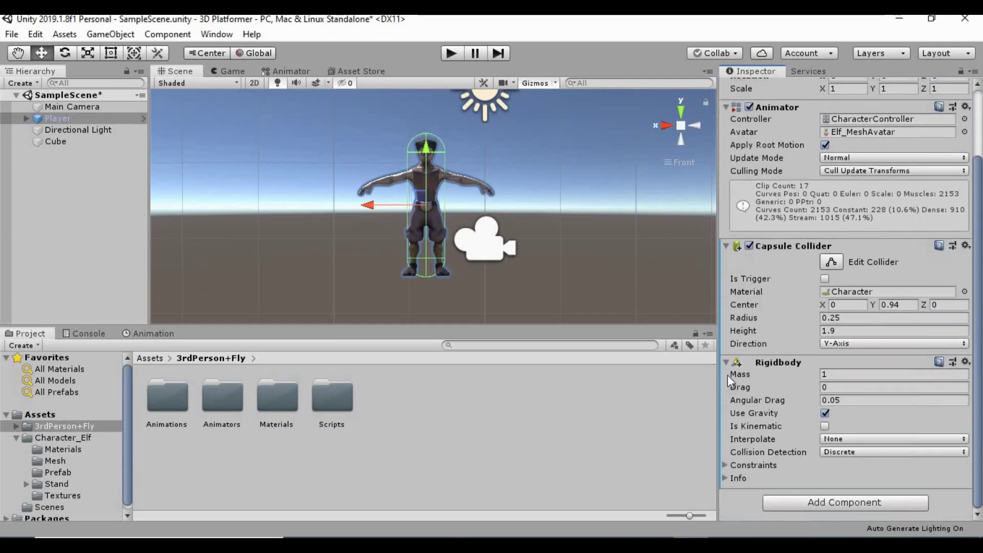
left_click(841, 374)
type("75")
left_click(869, 427)
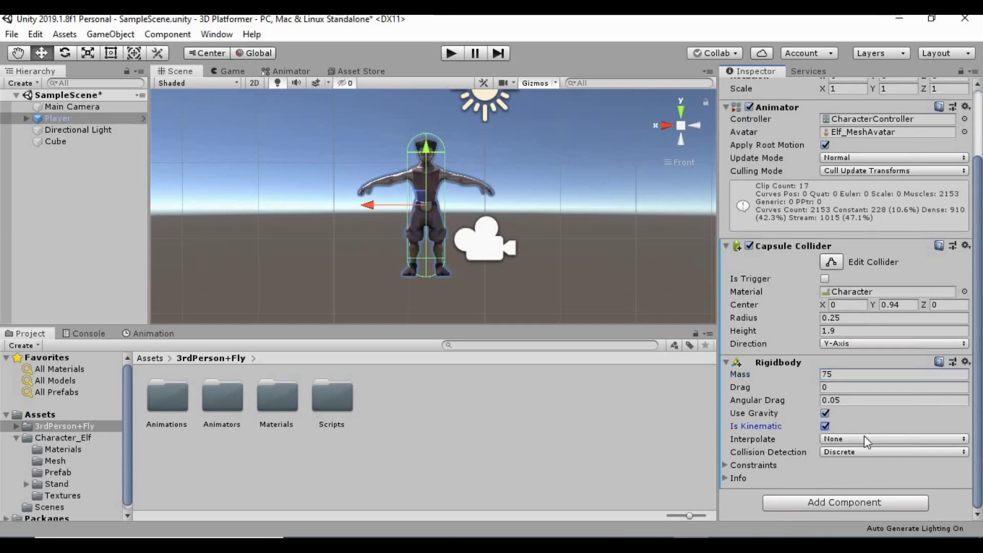
left_click(825, 426)
Freeze the Rigidbody's rotation on X, Y and Z.
left_click(725, 464)
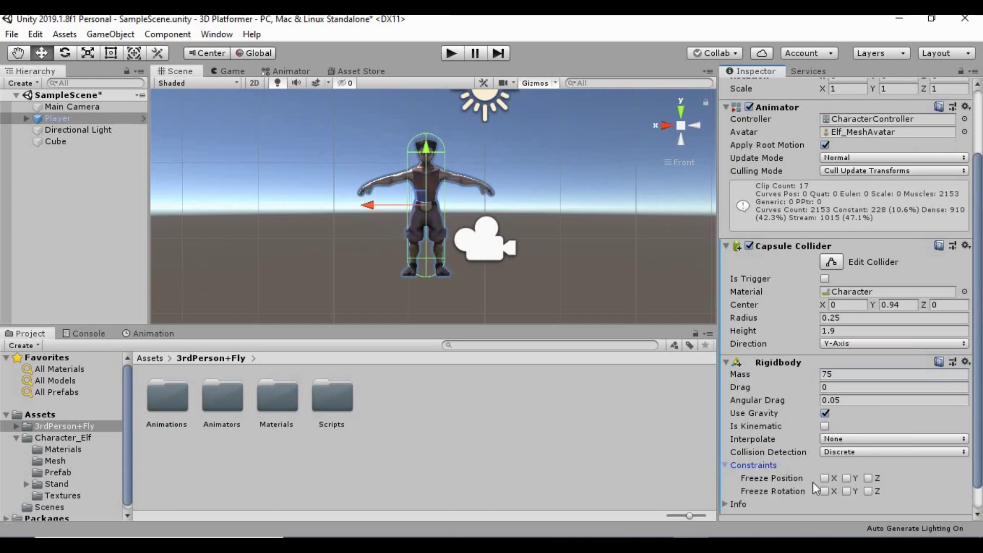
left_click(825, 491)
left_click(848, 490)
left_click(868, 489)
scroll(972, 394, "down", 2)
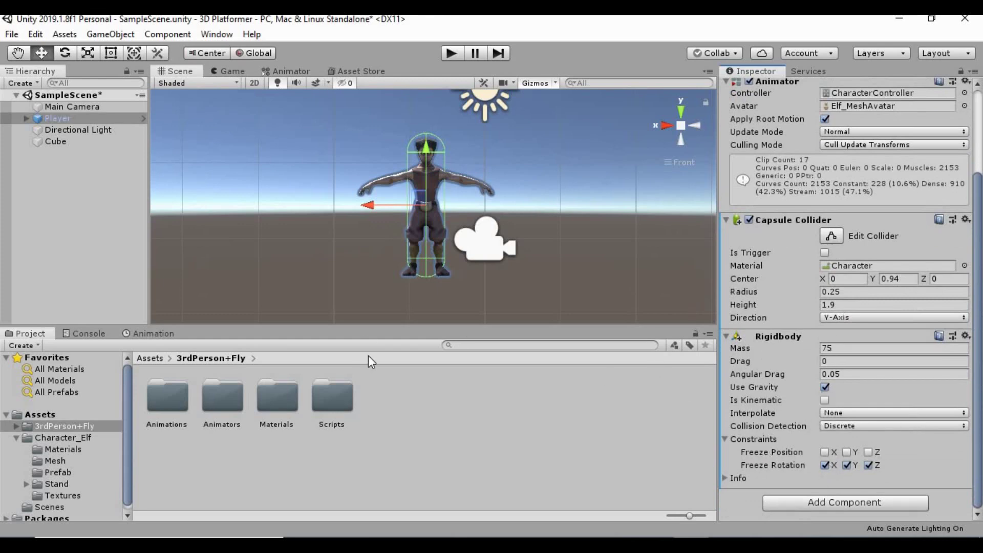
Attach the BasicBehaviour and MoveBehaviour scripts from 3rdPerson+Fly/Scripts/PlayerScripts to Player.
left_click(65, 426)
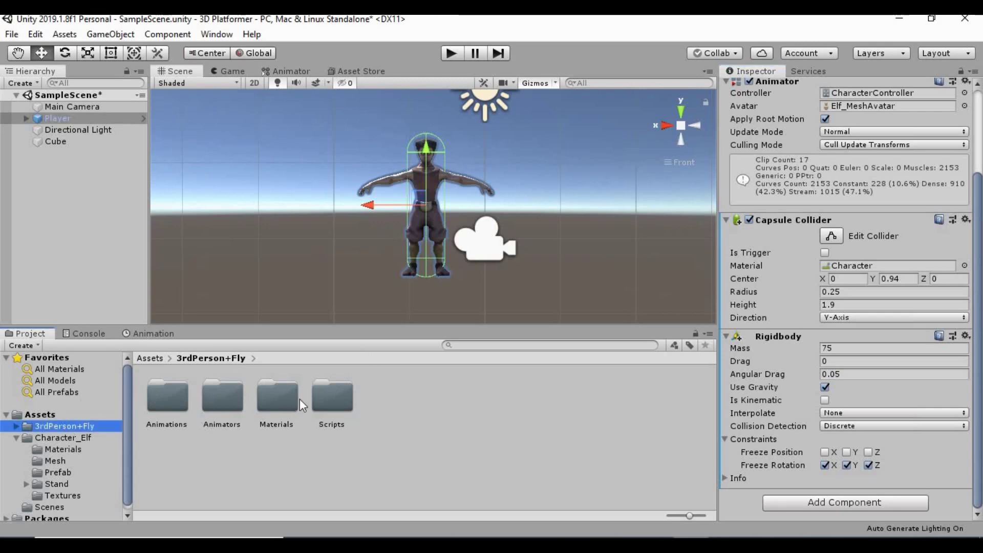
double_click(344, 405)
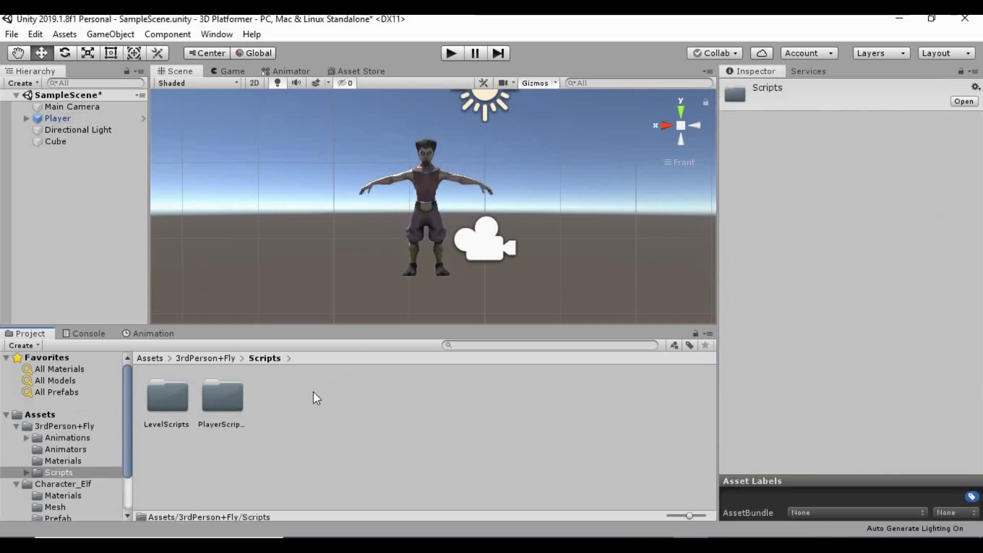
double_click(216, 400)
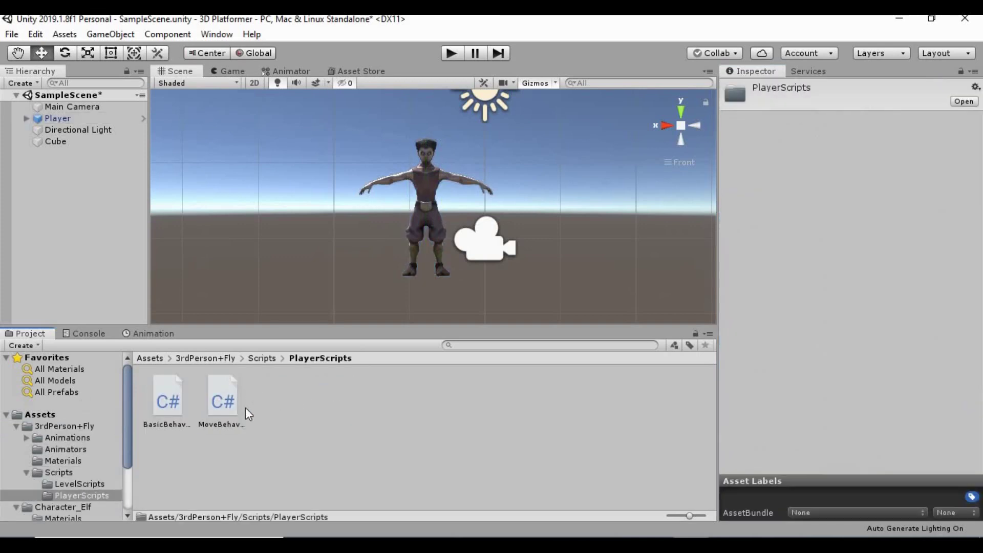
left_click(216, 400)
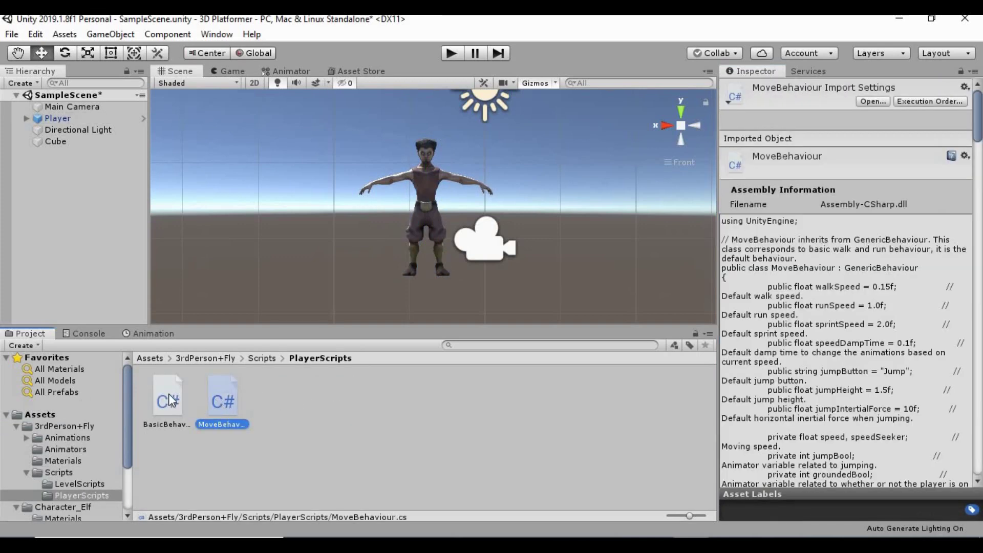
key("ctrl+a")
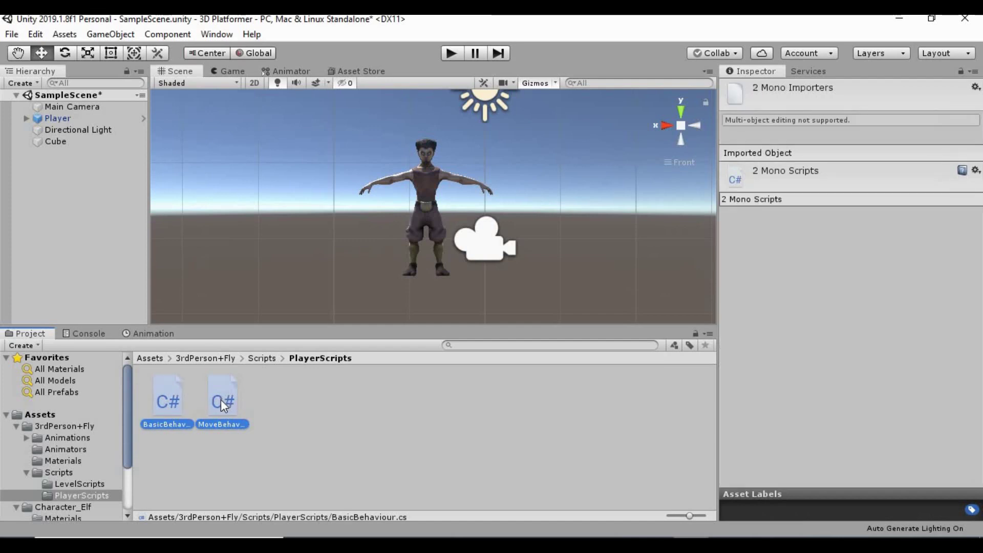
left_click_drag(220, 398, 56, 118)
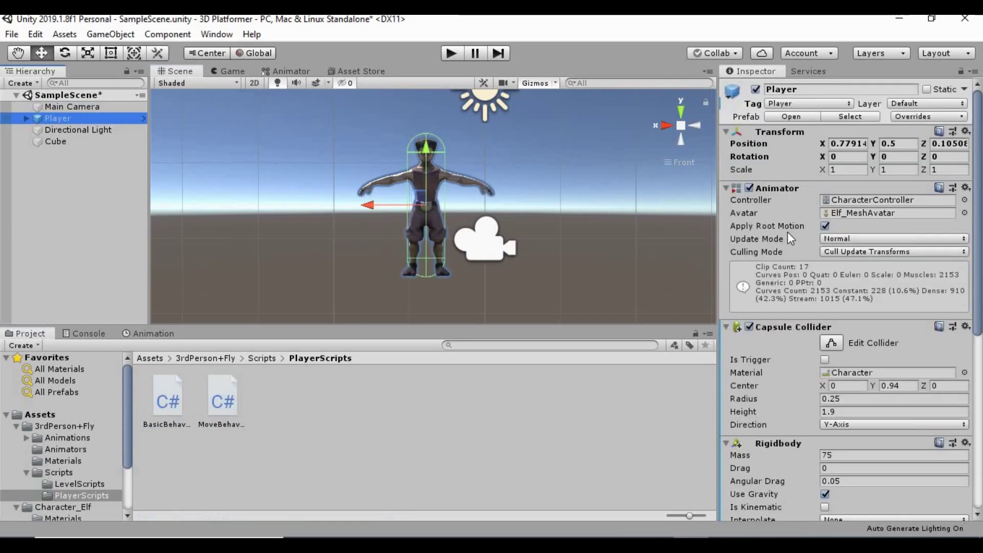
Assign Main Camera to Basic Behaviour's Player Camera field.
left_click_drag(978, 163, 977, 309)
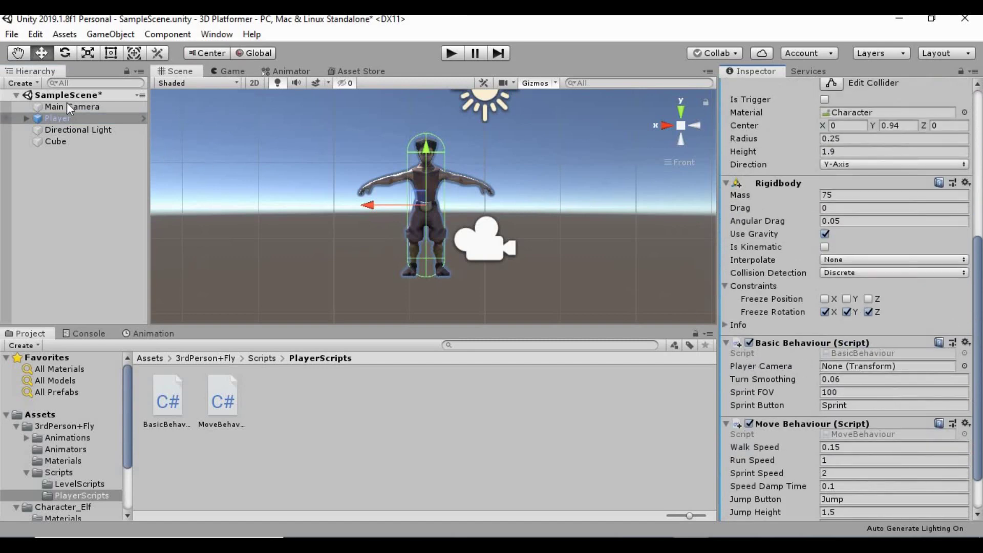
left_click_drag(66, 104, 855, 377)
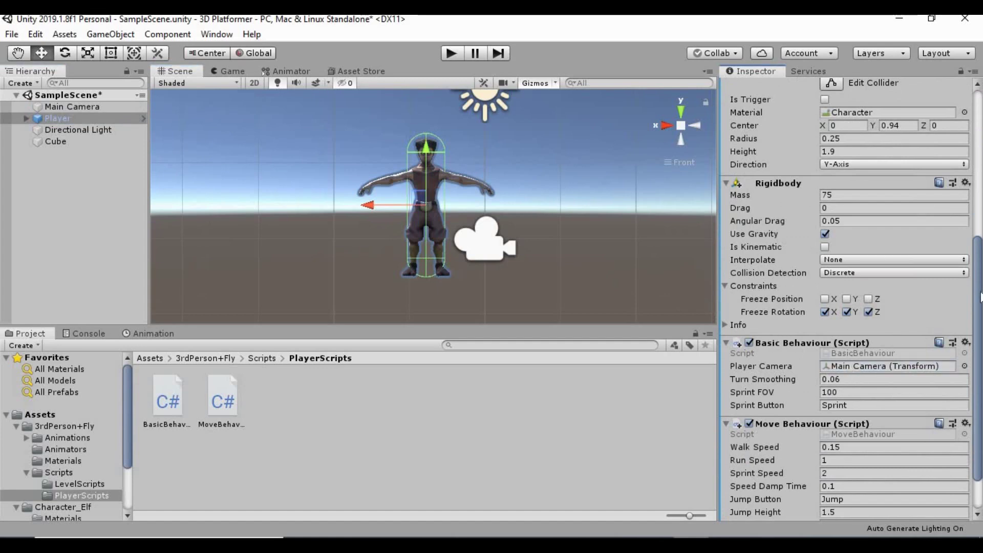
scroll(980, 321, "down", 3)
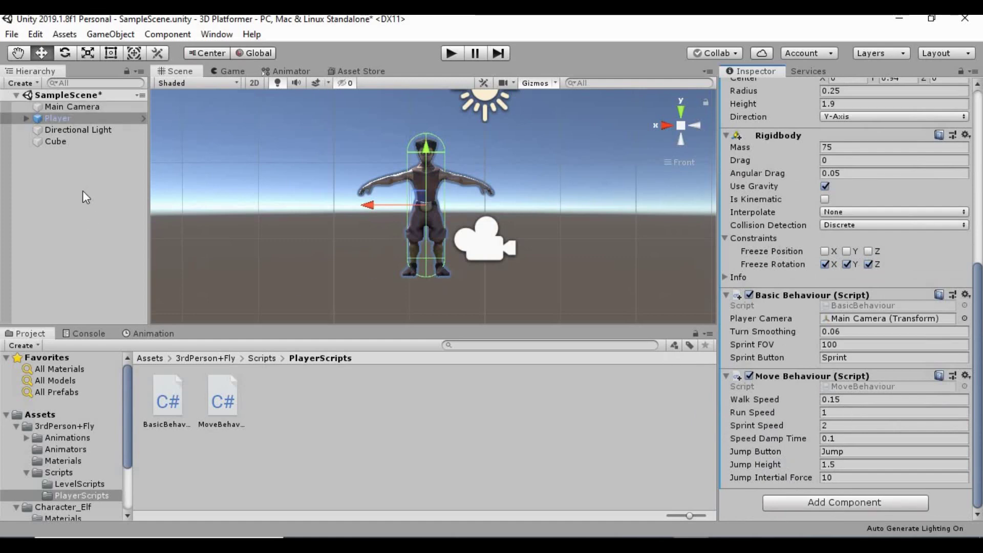
Attach ThirdPersonOrbitCamBasic from LevelScripts to Main Camera and set Player as its target.
left_click(81, 483)
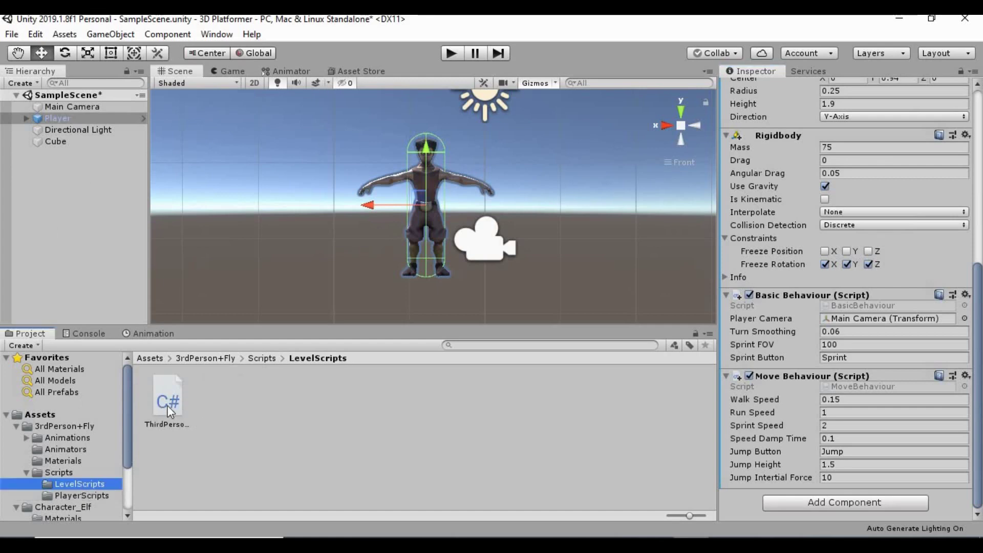
left_click_drag(172, 401, 75, 103)
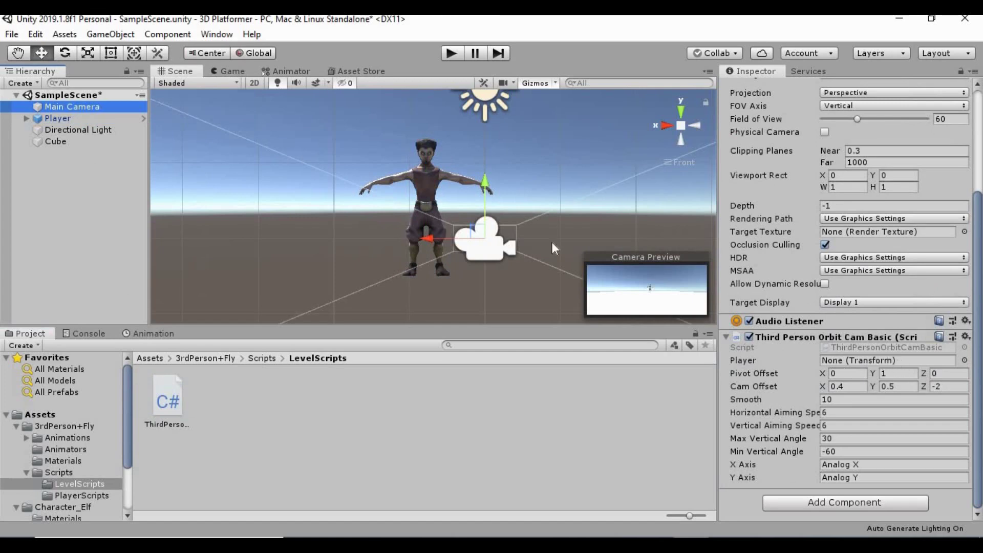
left_click_drag(106, 119, 878, 363)
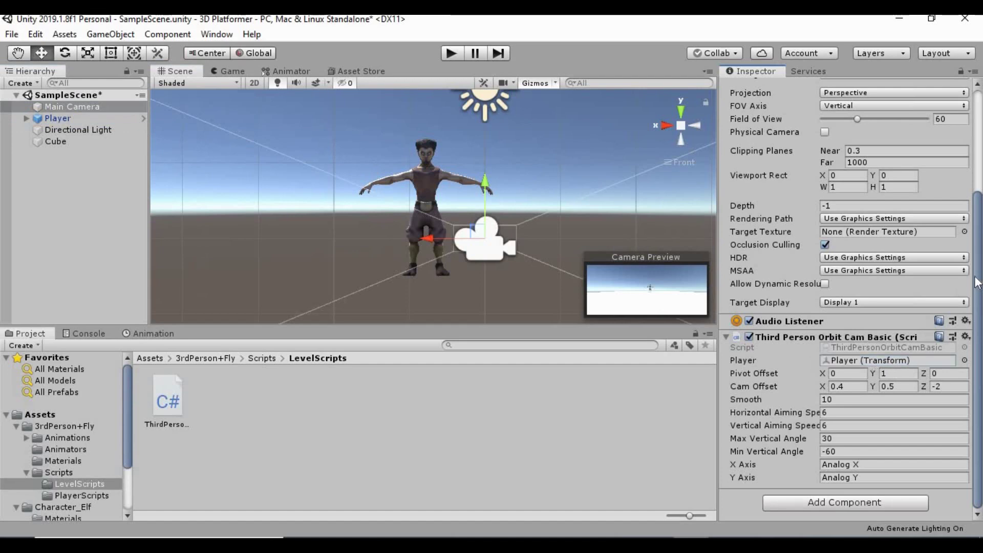
left_click(448, 53)
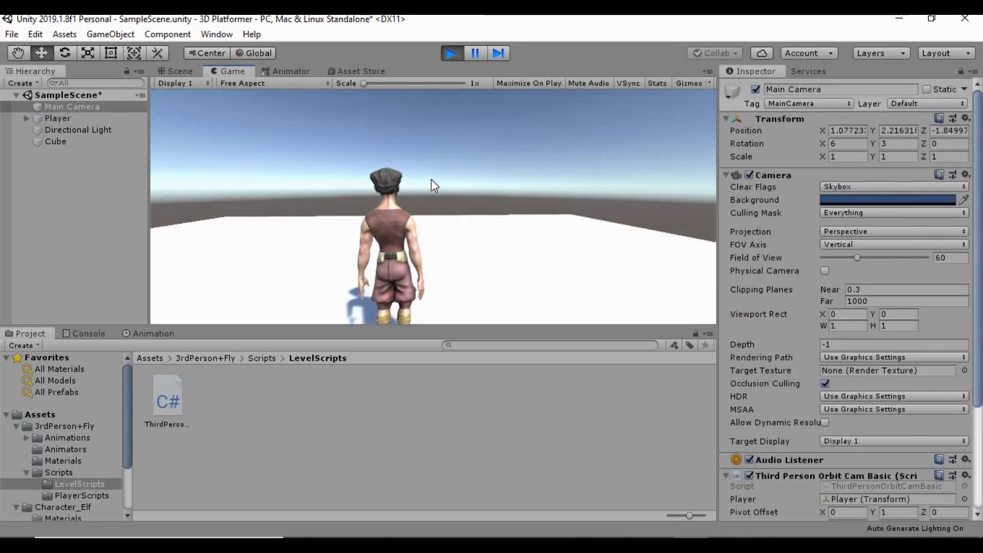
key("w")
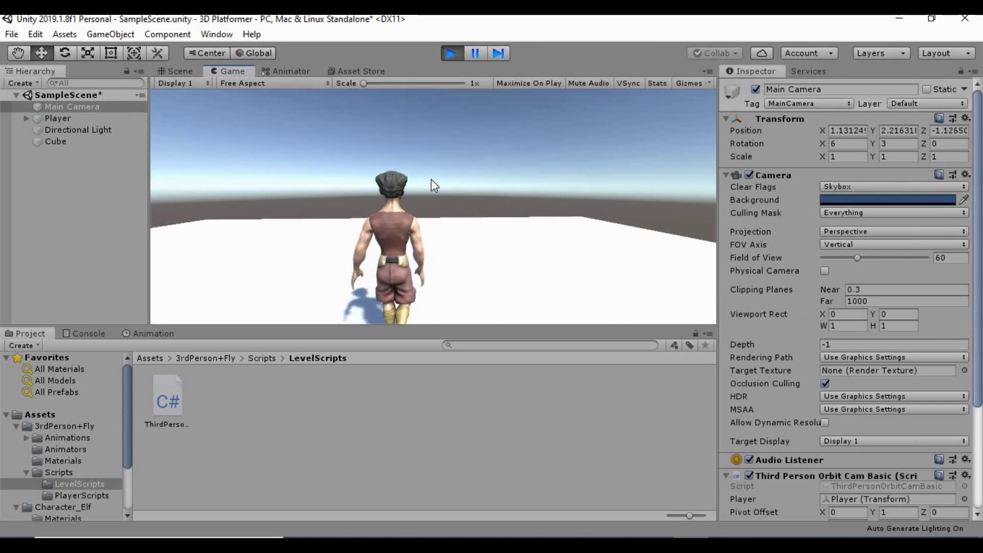
key("d")
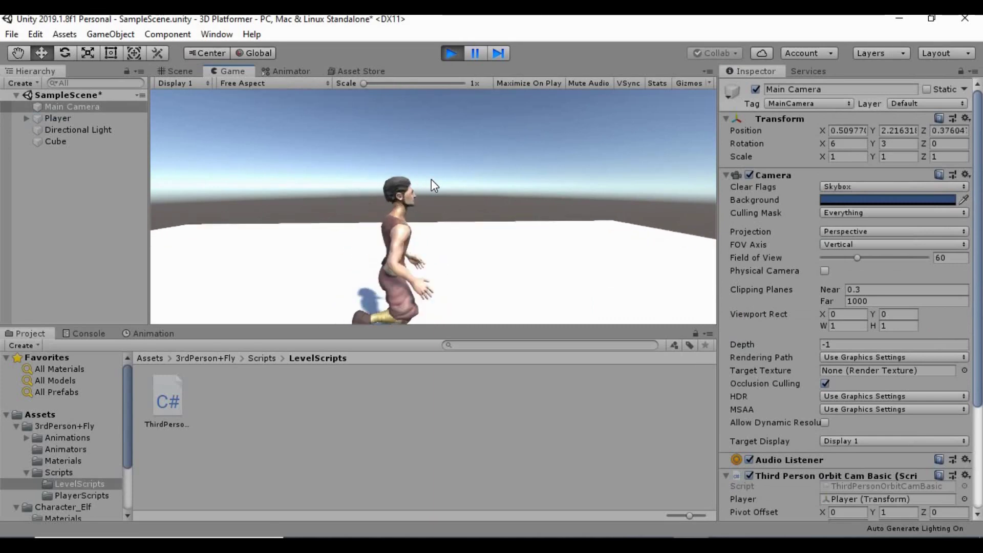
key("w")
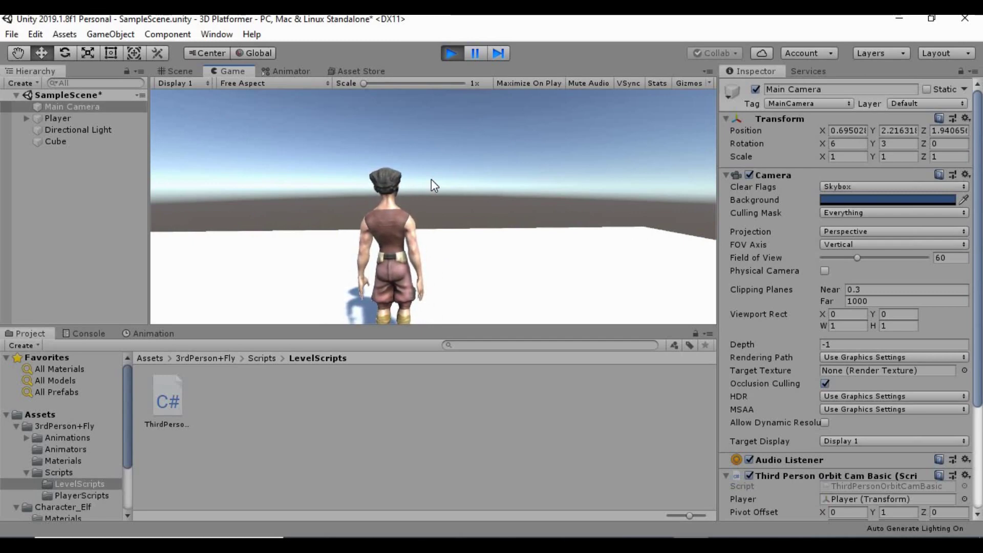
mouse_move(402, 236)
mouse_move(912, 183)
mouse_move(942, 158)
key("w")
mouse_move(691, 215)
mouse_move(666, 199)
mouse_move(696, 181)
key("space")
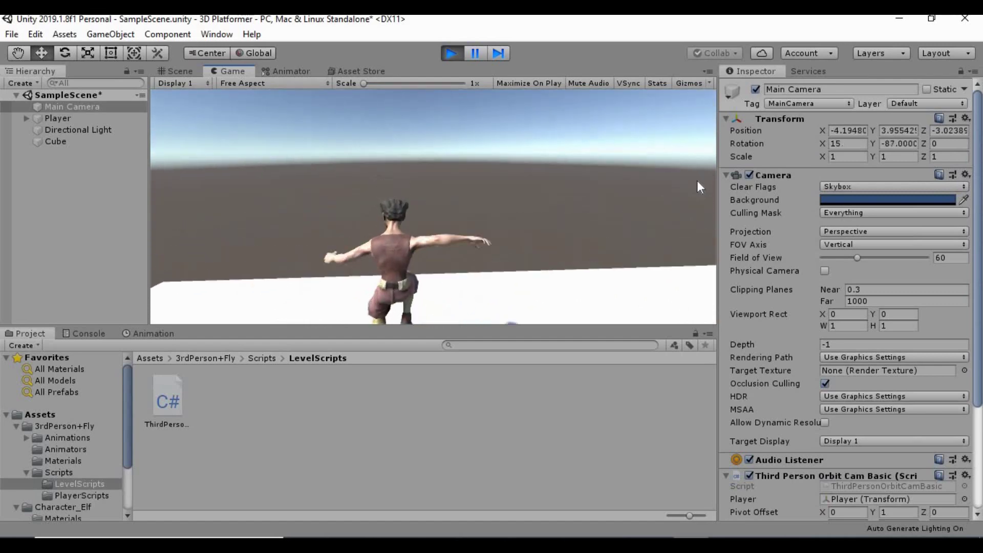
key("shift+d")
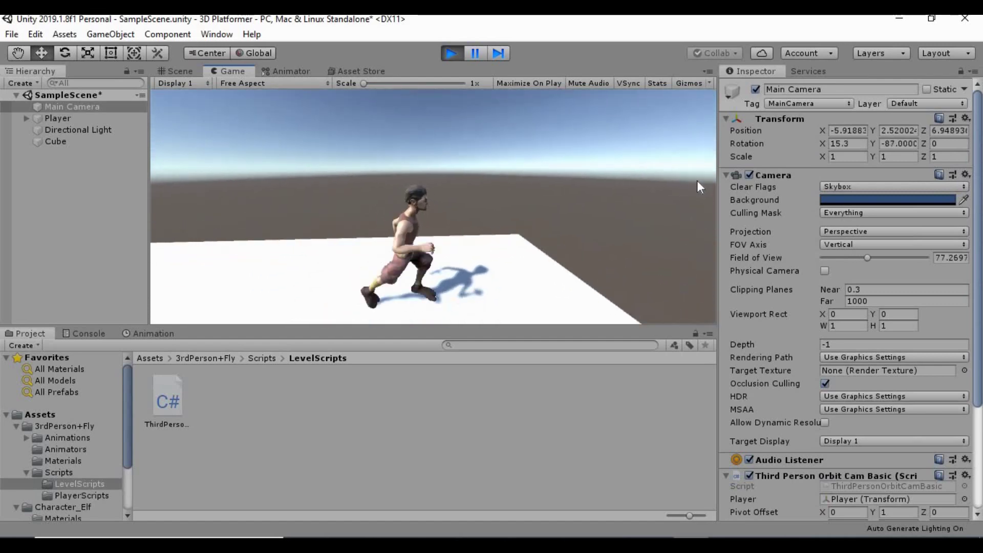
key("s")
key("a")
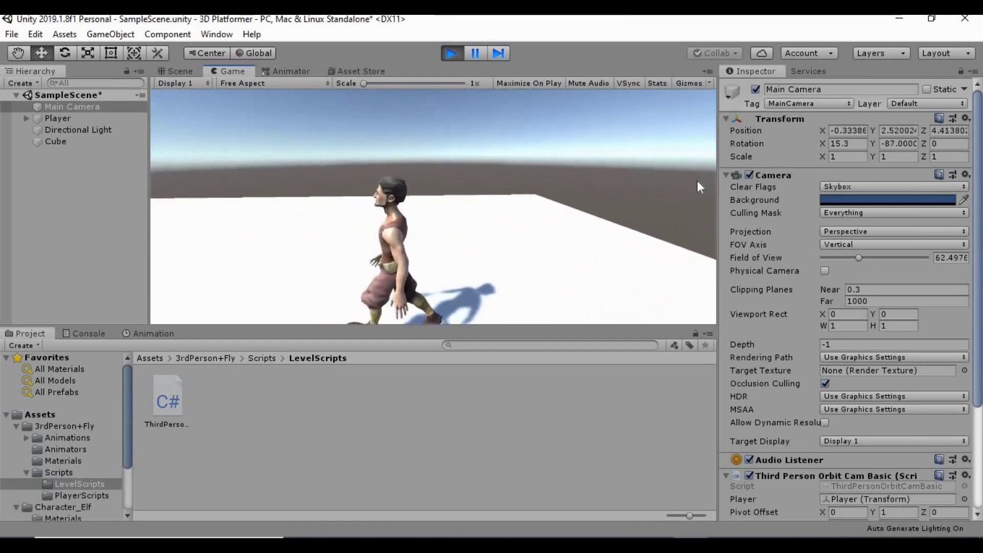
mouse_move(629, 177)
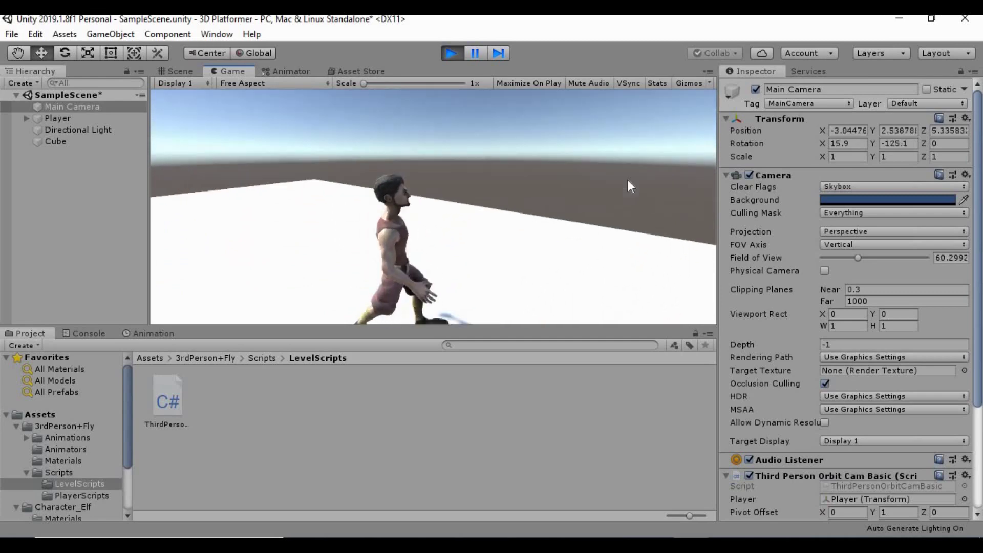
mouse_move(585, 176)
key("w")
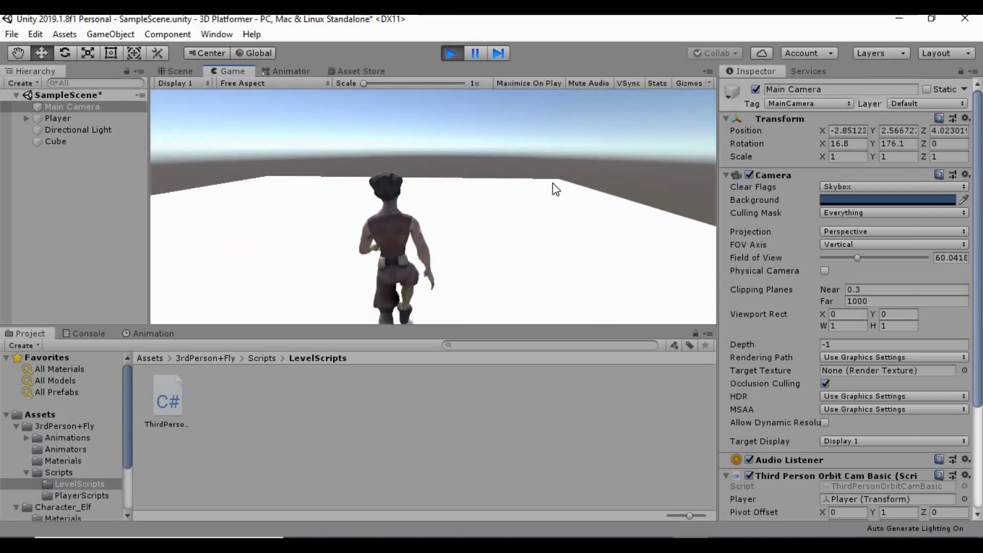
key("a")
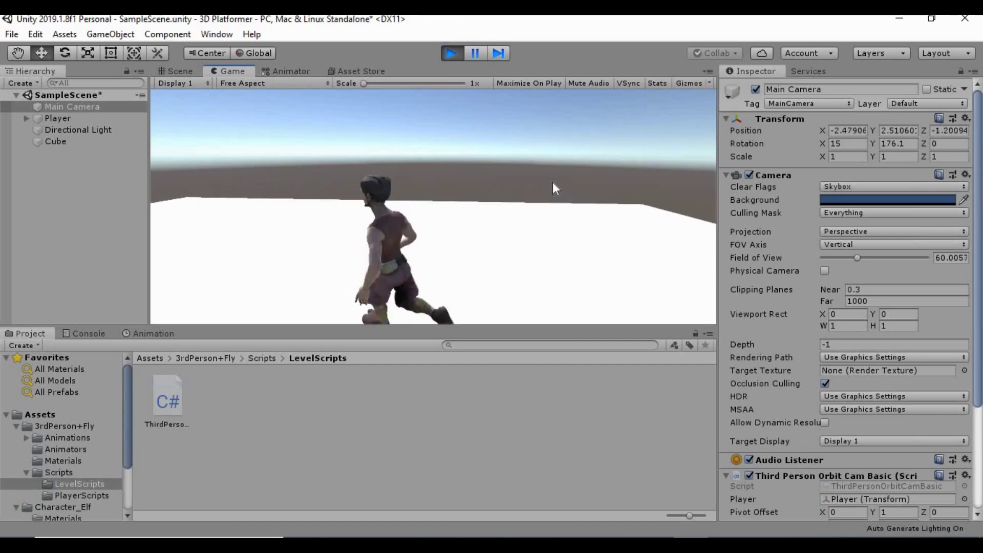
key("d")
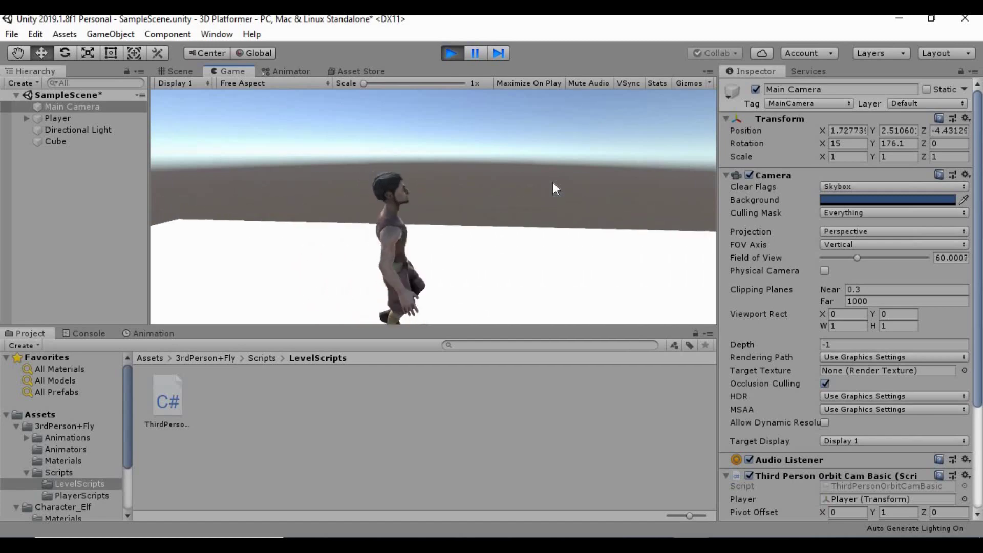
key("a")
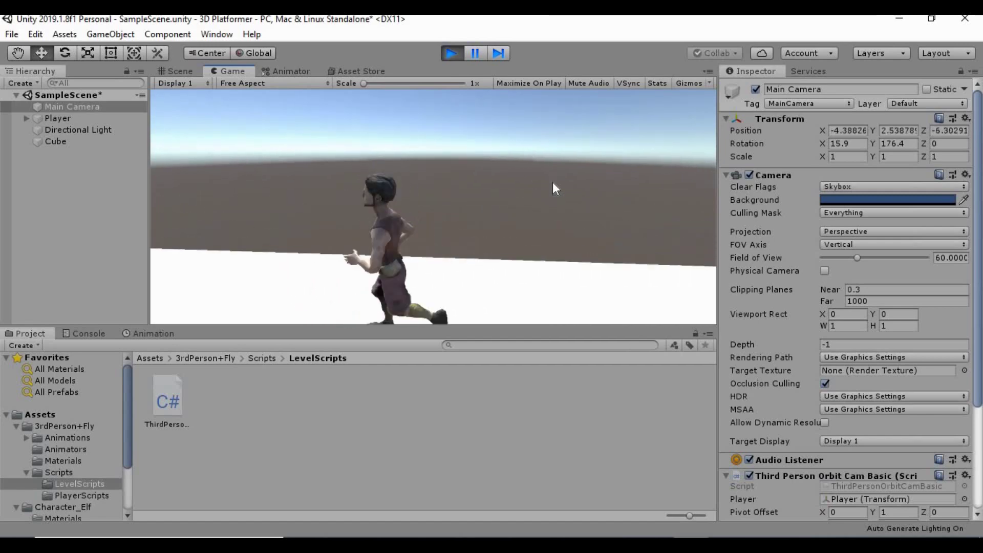
key("d")
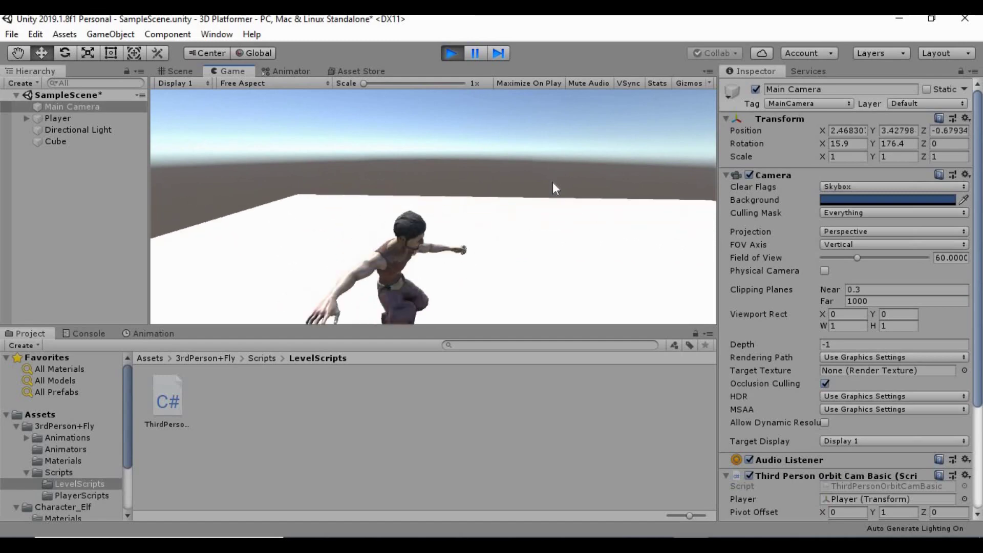
key("w")
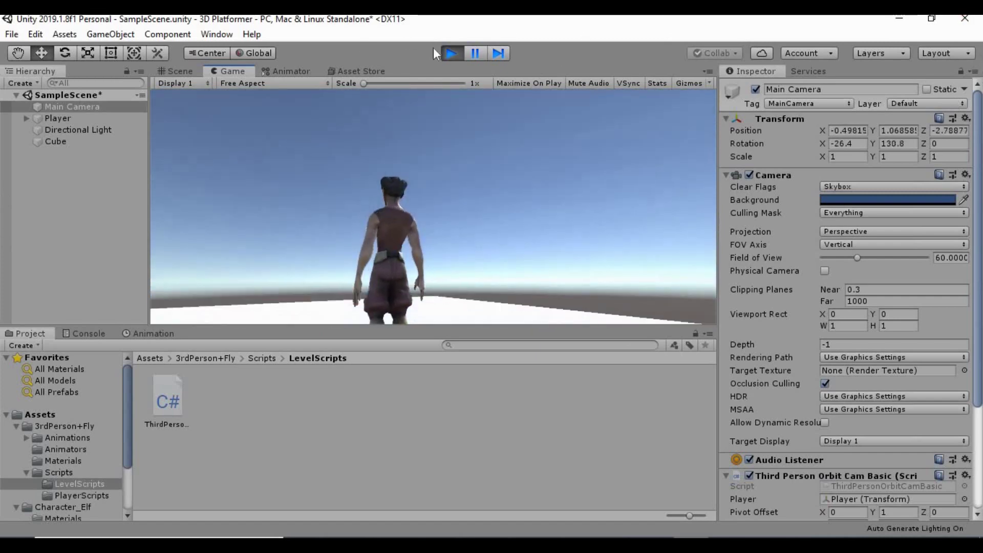
left_click(452, 52)
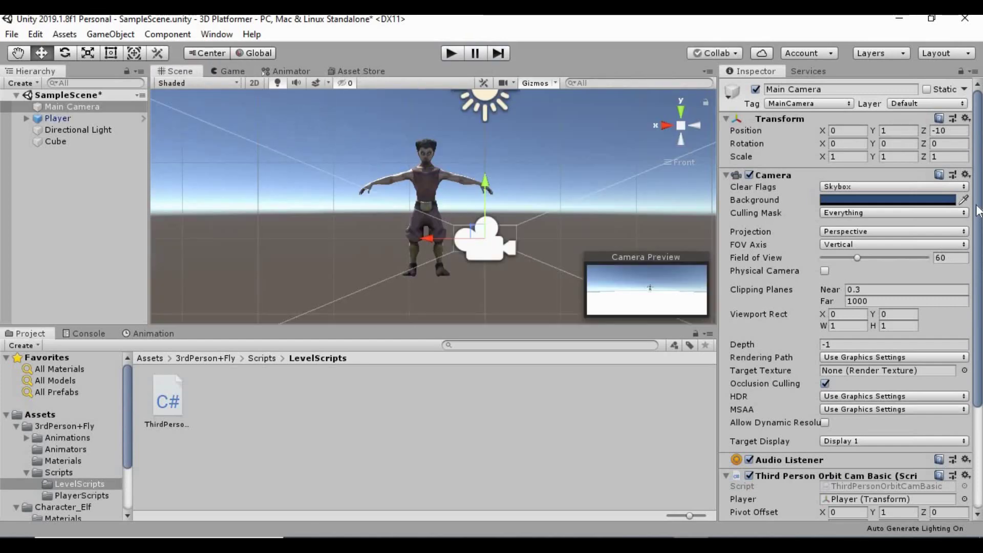
Set the orbit camera's Cam Offset X to 0 and Z to -4.
scroll(978, 236, "down", 5)
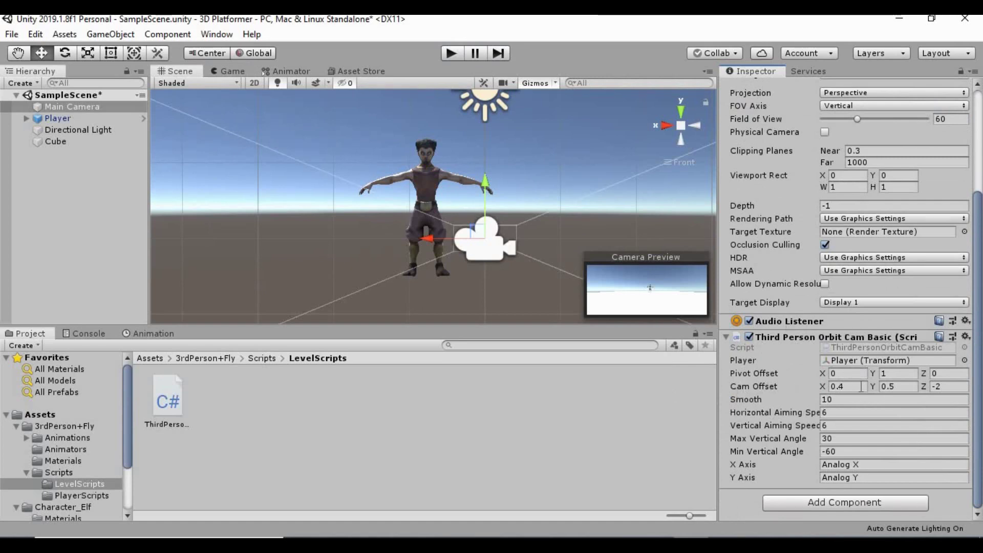
left_click(862, 387)
type("0")
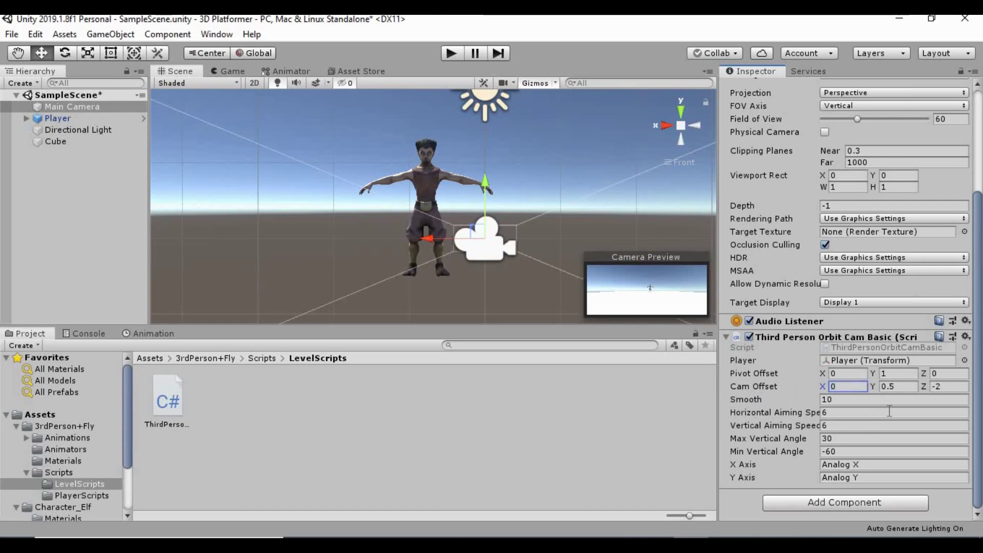
left_click(950, 386)
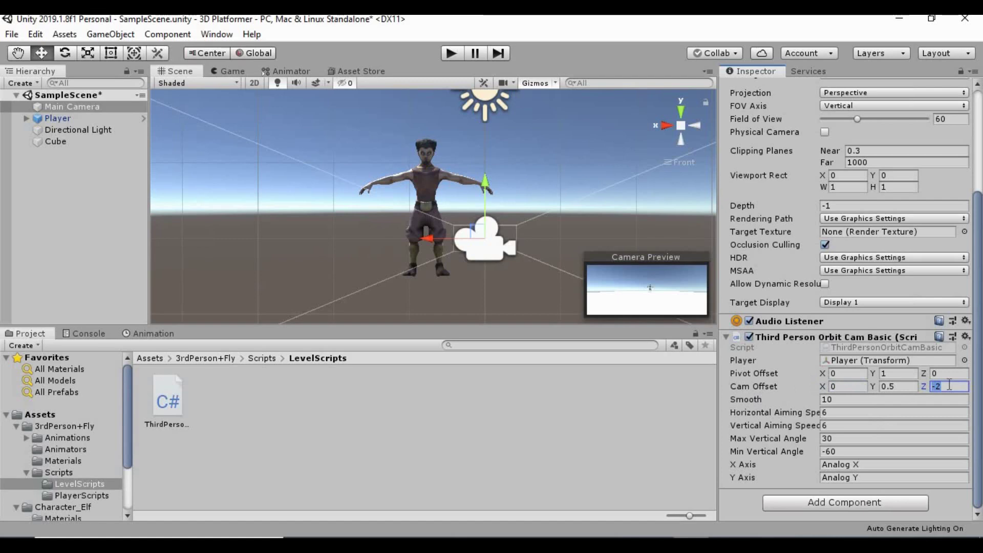
type("-")
type("4")
Set Vertical Aiming Speed to 0 and Pivot Offset Y to 1.5, then enter Play mode.
left_click(800, 425)
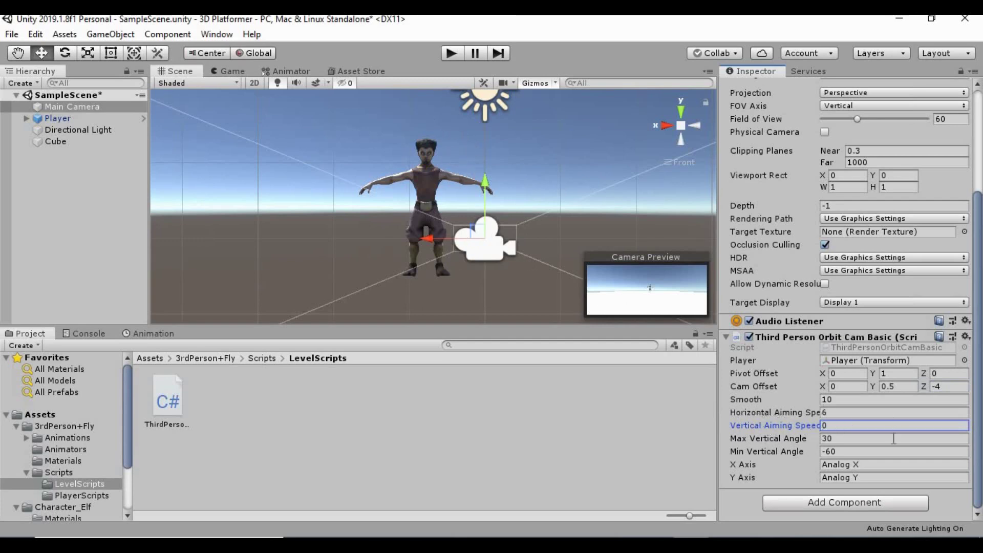
left_click(898, 374)
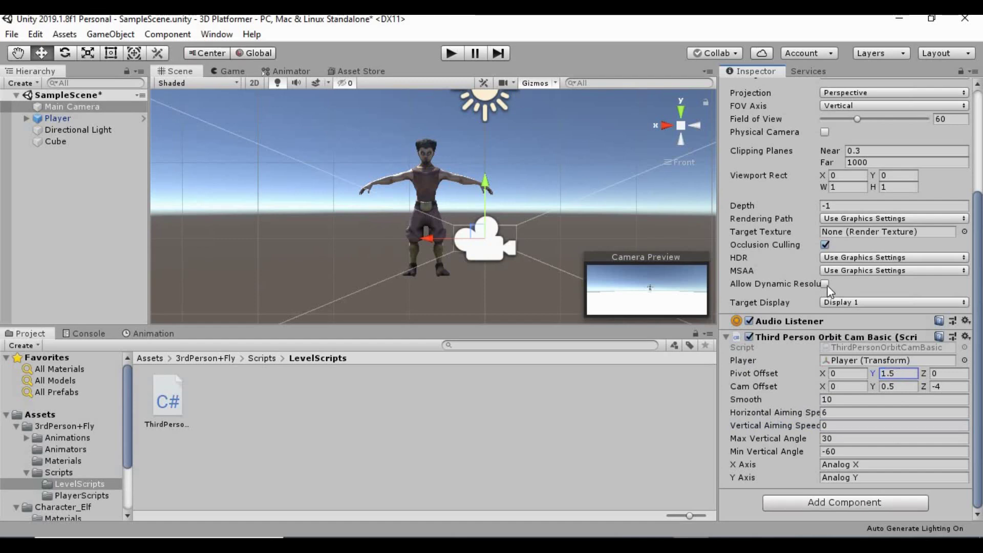
left_click(444, 54)
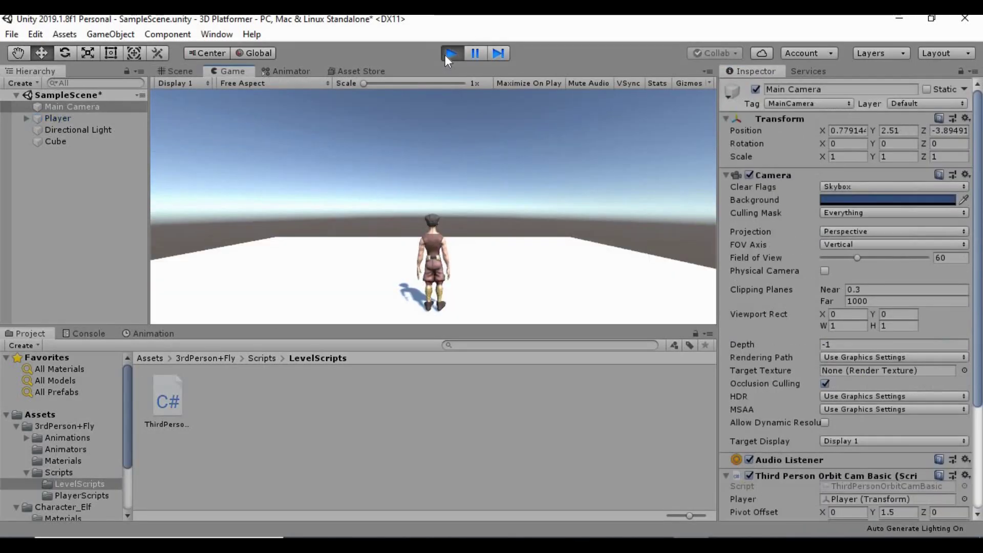
Run the elf across the platform with D and W to watch the camera follow.
key("d")
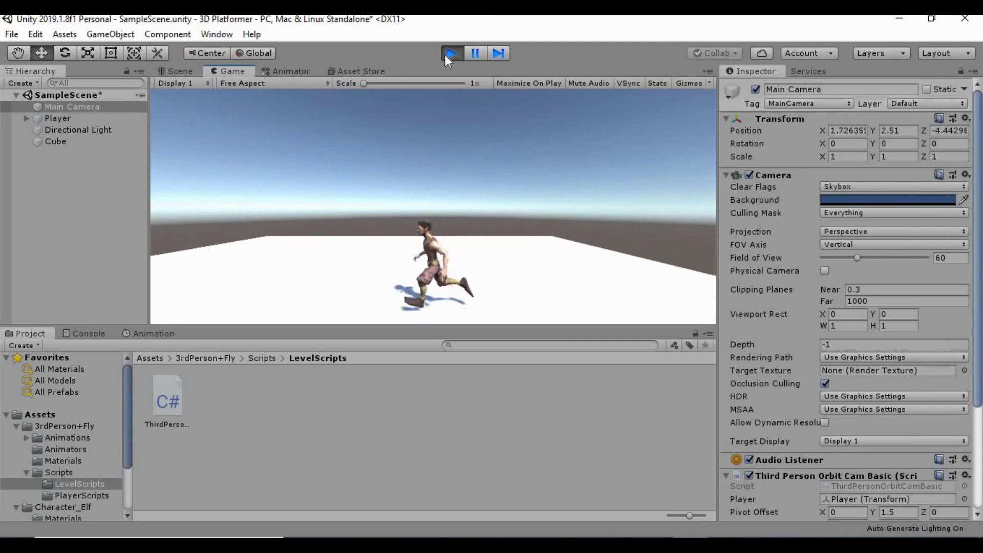
key("w")
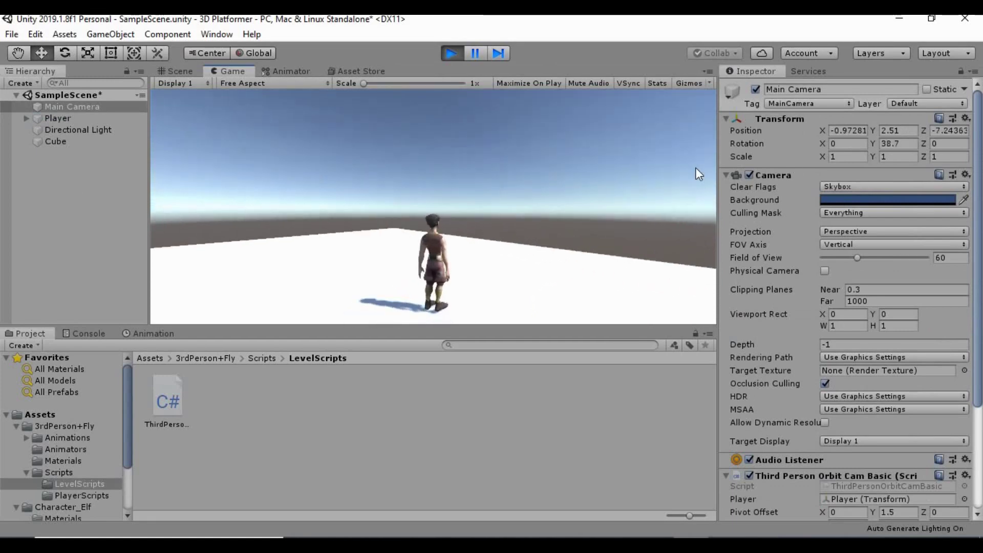
key("w")
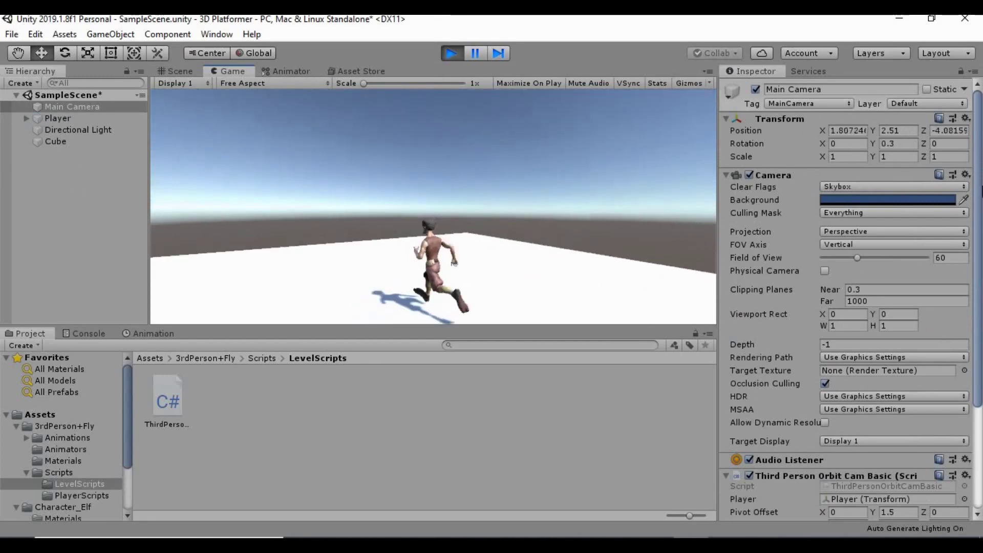
Stop playing, set Horizontal Aiming Speed to 10, and restart Play mode.
left_click(460, 50)
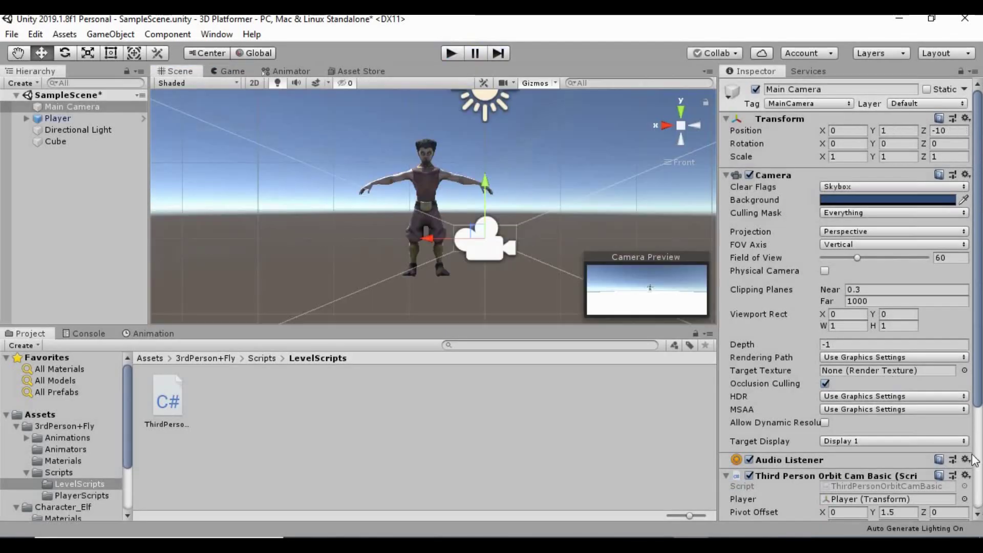
scroll(946, 449, "down", 5)
left_click(864, 415)
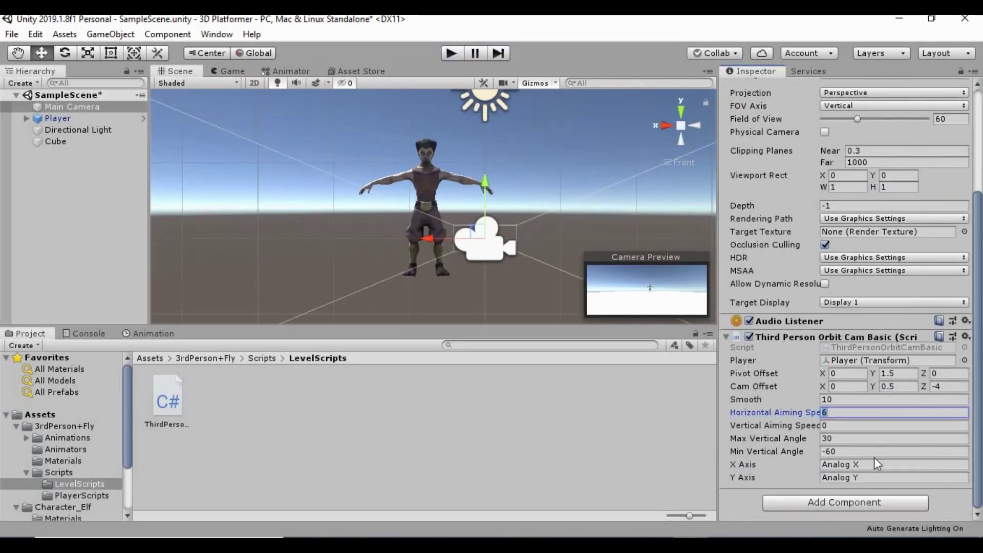
left_click(448, 56)
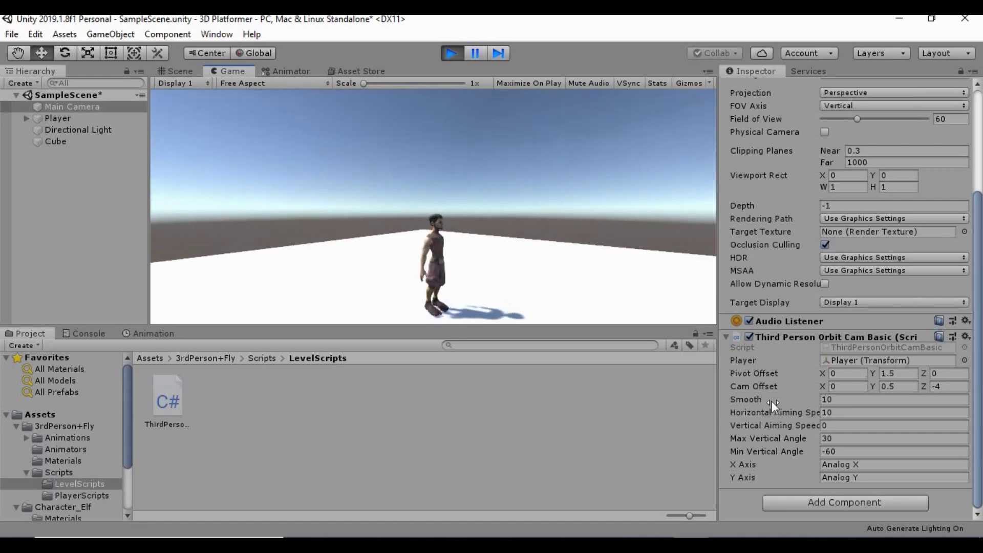
While playing, tweak Smooth, Cam Offset Y and Pivot Offset, then walk the elf to judge framing.
mouse_move(773, 401)
left_mouse_down()
mouse_move(811, 398)
mouse_move(781, 402)
left_mouse_up()
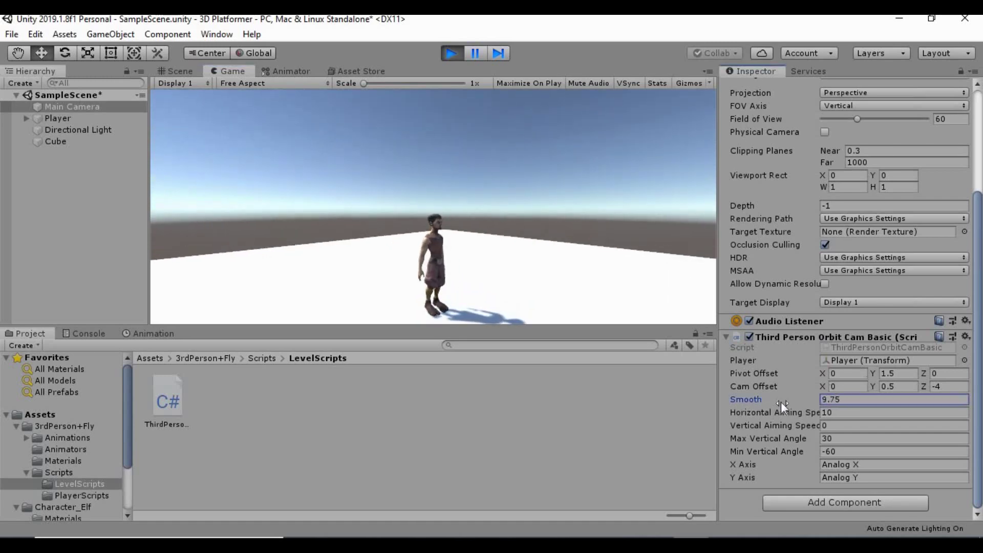
left_click(883, 400)
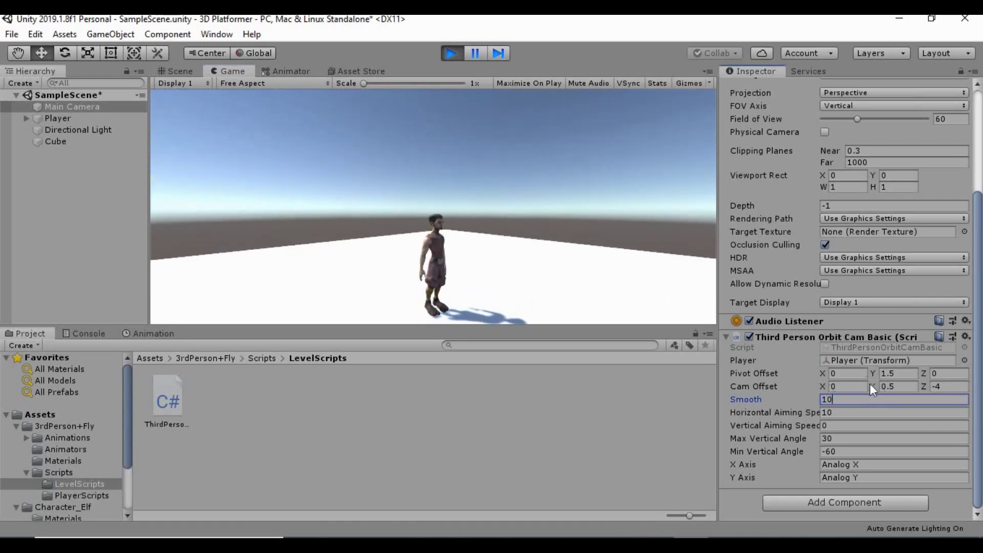
left_click_drag(873, 385, 797, 370)
left_click(863, 372)
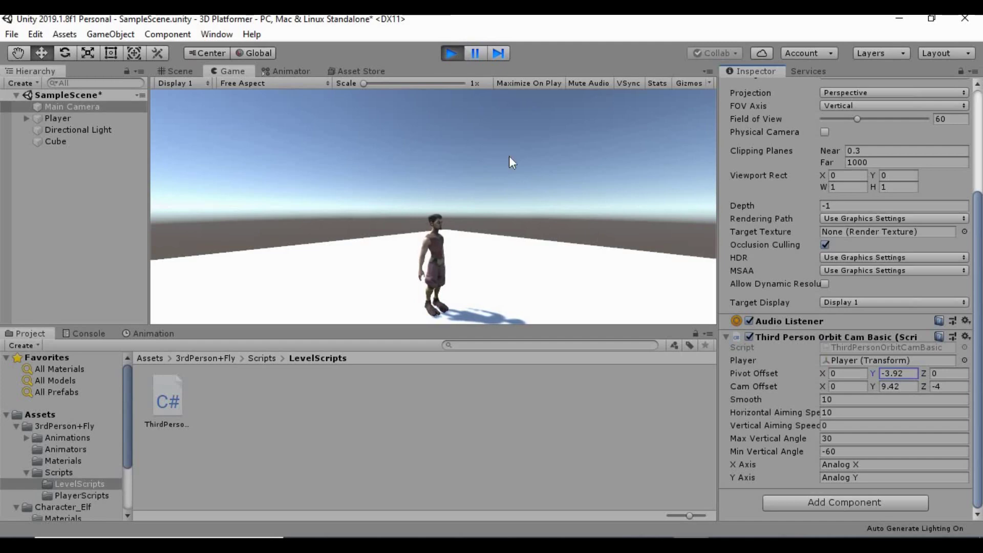
key("w")
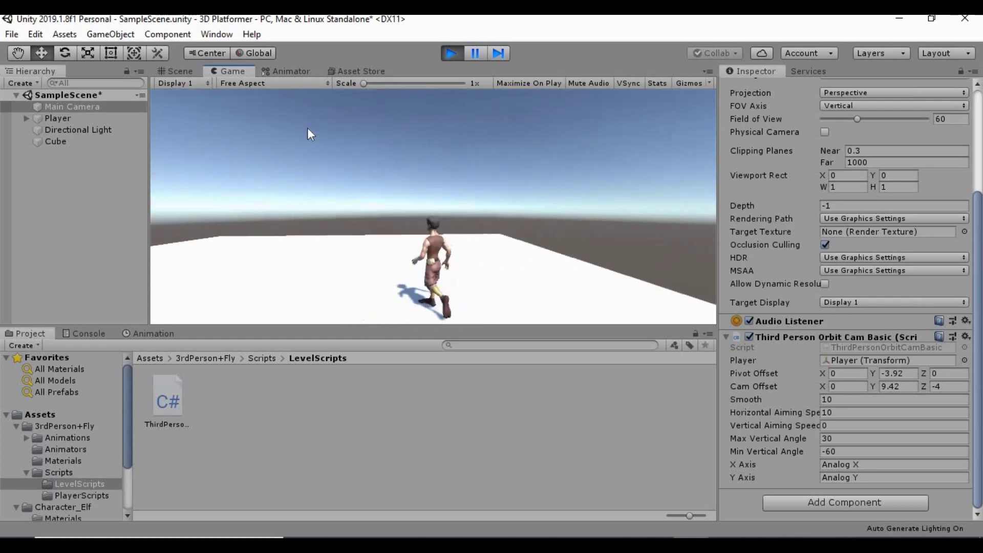
Stop Play mode, discarding the trial camera values, and zoom out the Scene view.
left_click(445, 52)
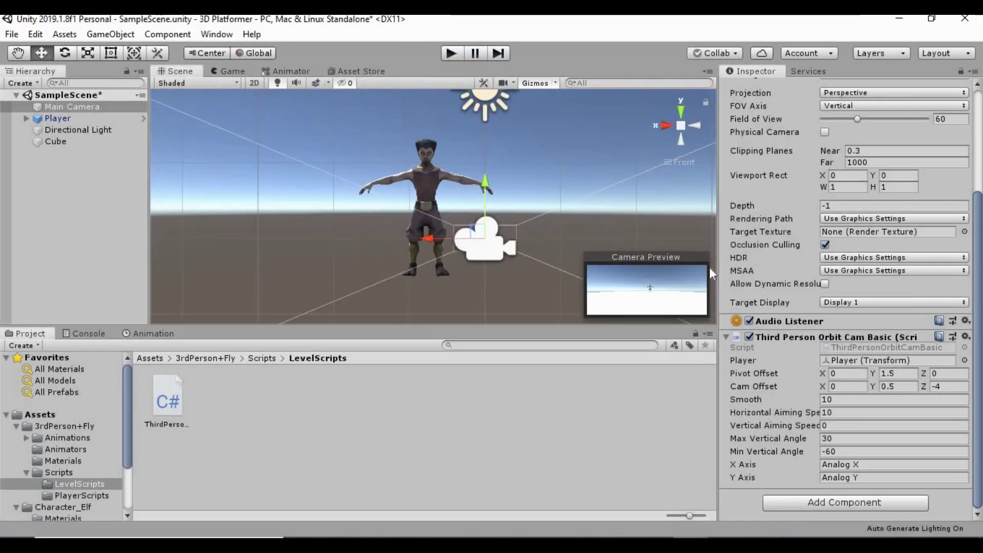
scroll(454, 215, "down", 2)
scroll(537, 234, "down", 3)
Orbit around the floor slab from top, low and side angles, then start Play mode.
left_click_drag(475, 215, 399, 252, "alt")
left_click_drag(514, 216, 387, 233, "alt")
left_click_drag(450, 253, 328, 219, "alt")
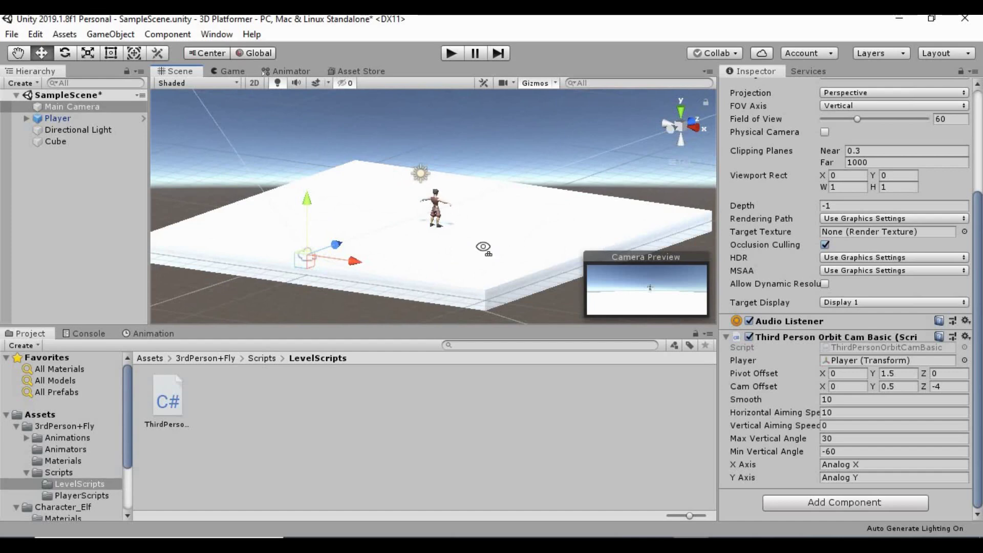
left_click_drag(568, 226, 446, 88, "alt")
left_click(451, 53)
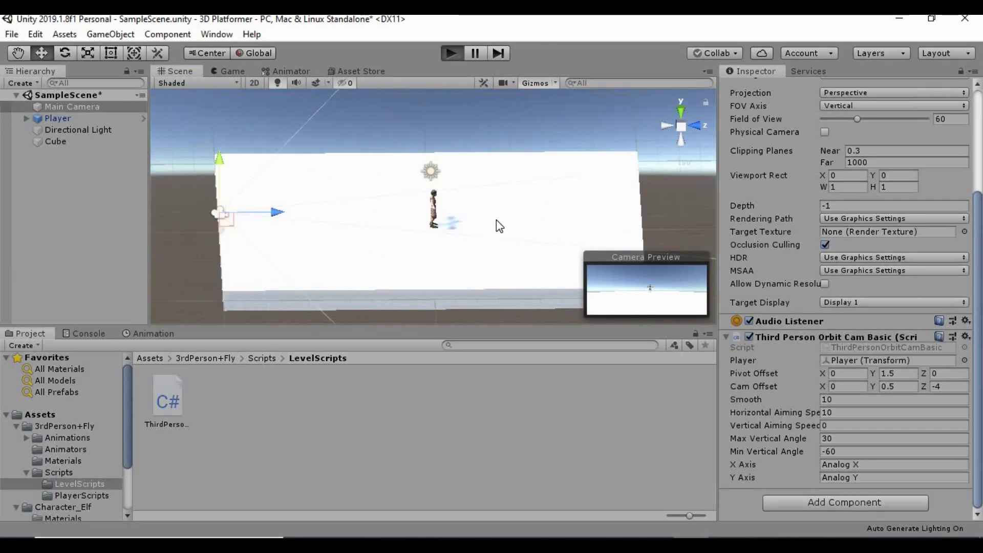
Run the Elf left, away from the camera, toward it, then away and left again.
key("a")
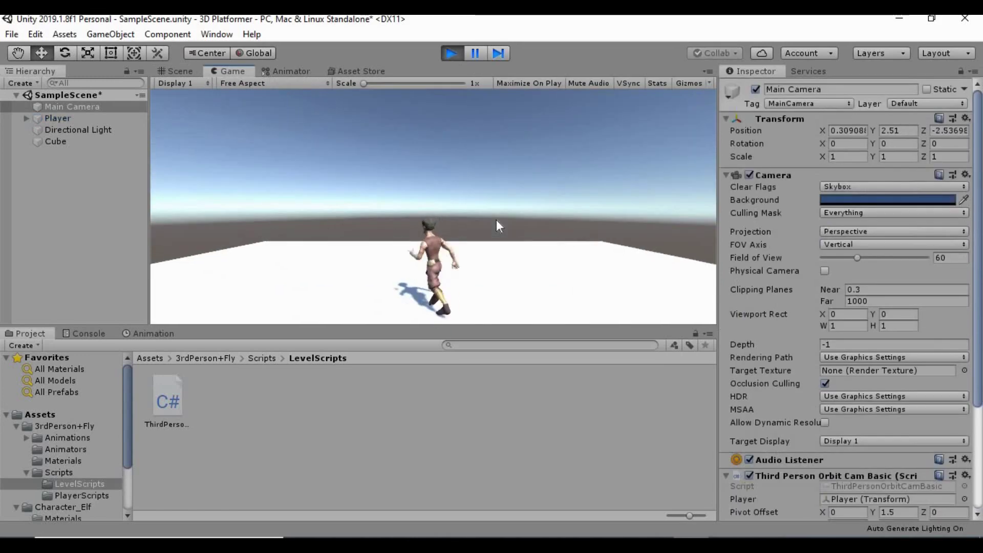
key("w")
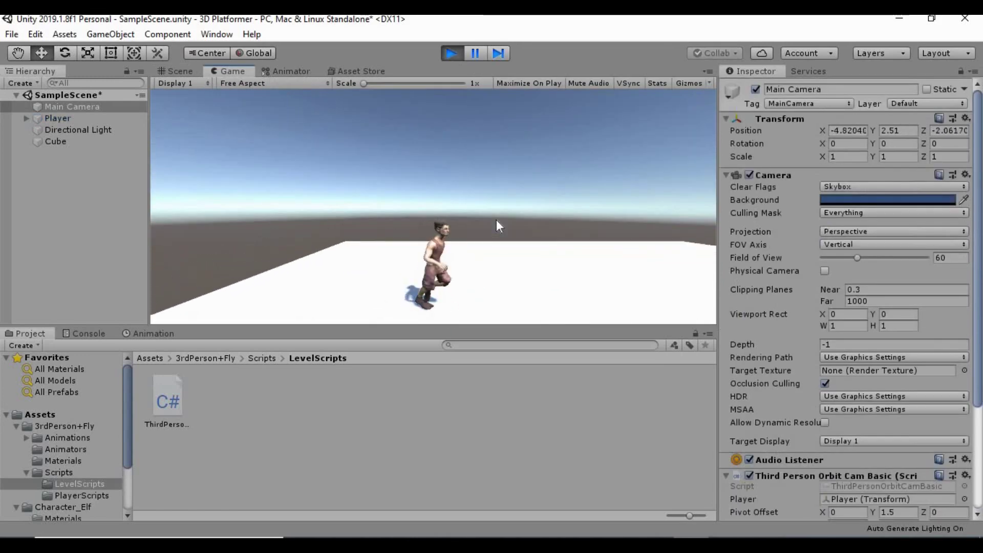
key("s")
key("w")
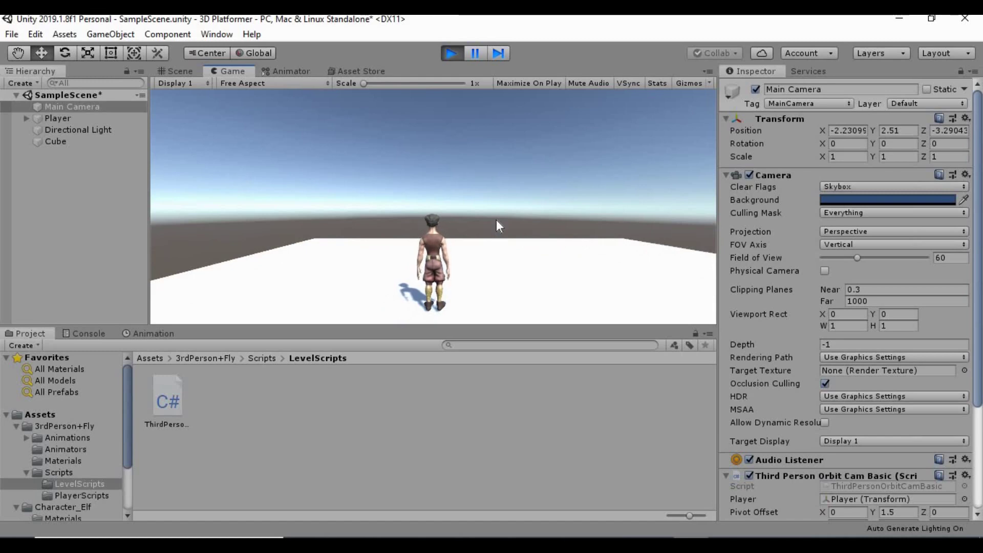
key("w")
key("a")
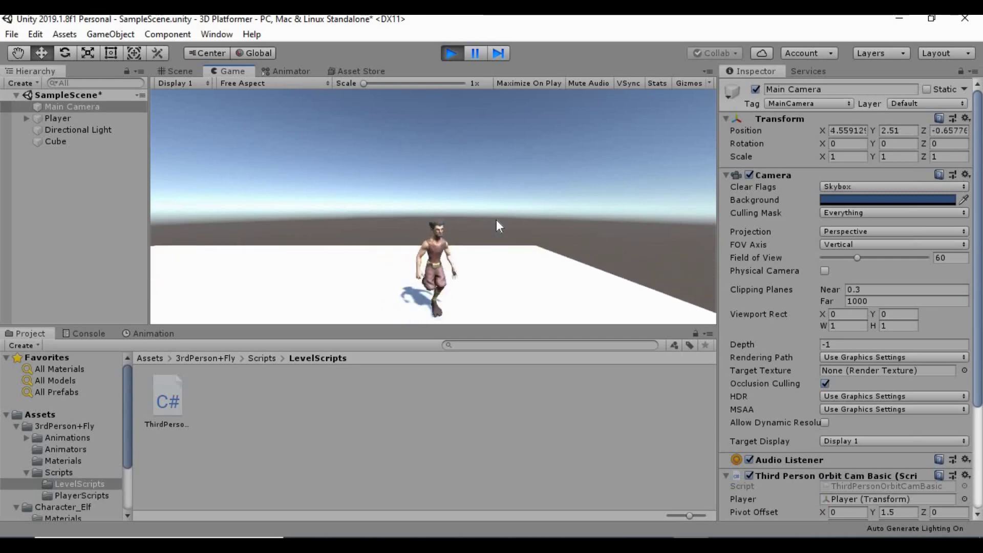
key("a")
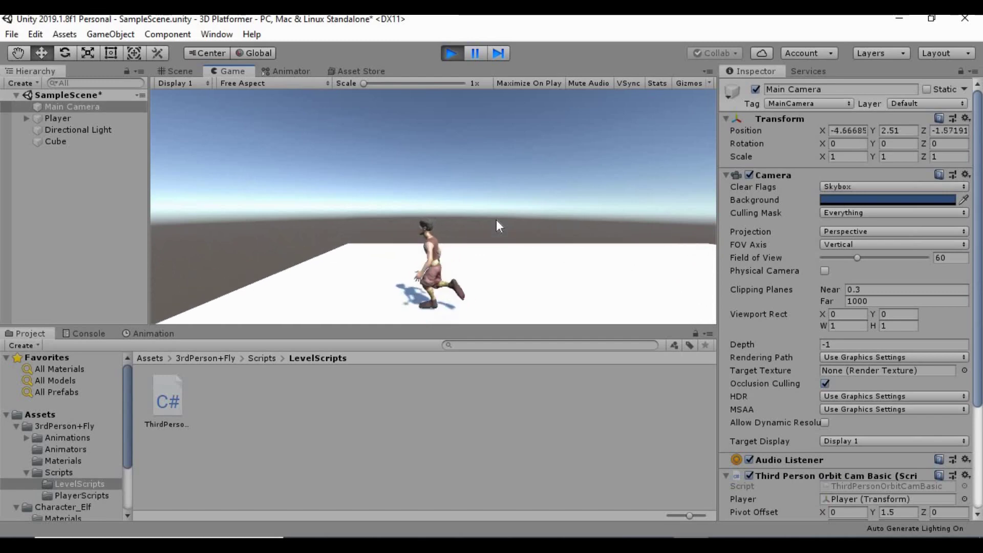
Steer the Elf toward the camera, away, right and left until it stands idle.
key("s")
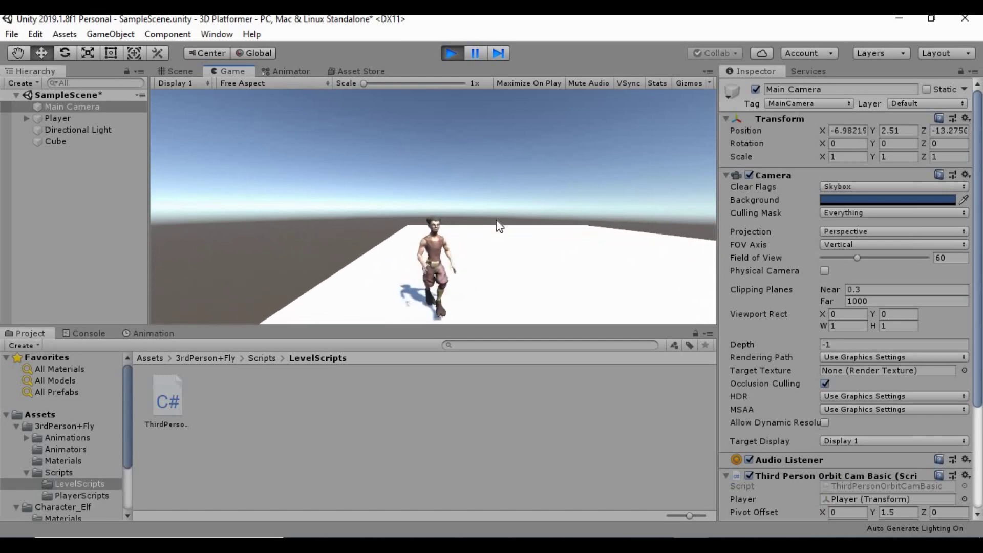
key("w")
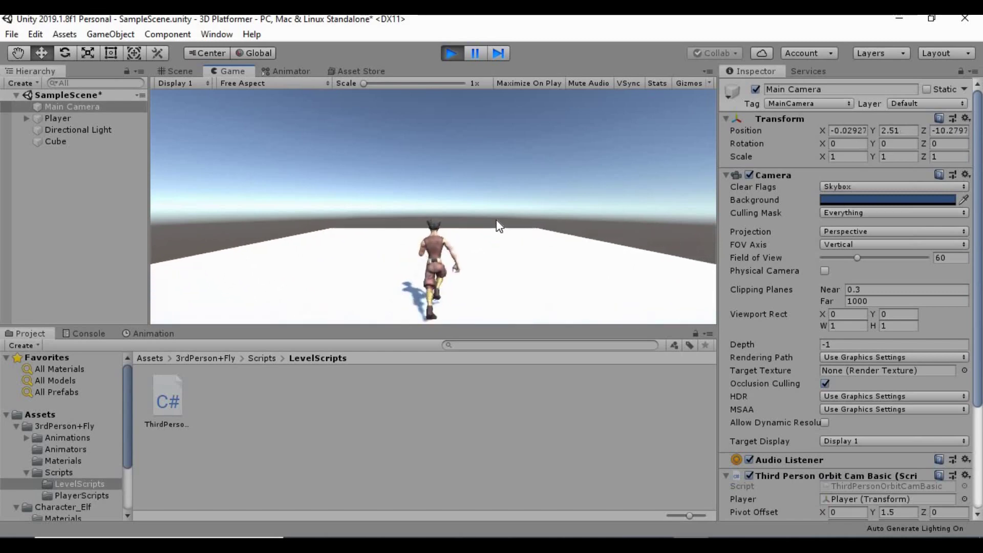
key("d")
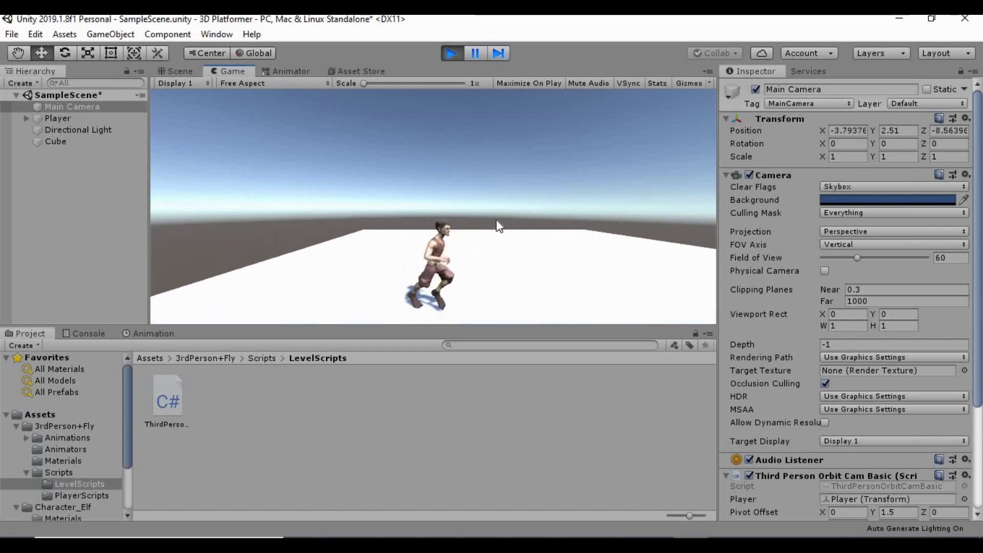
key("w")
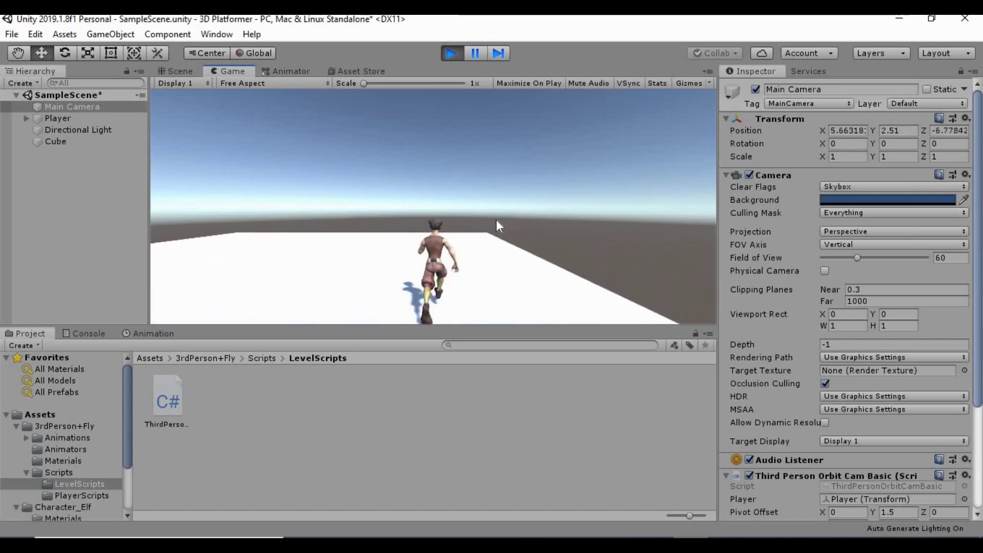
key("a")
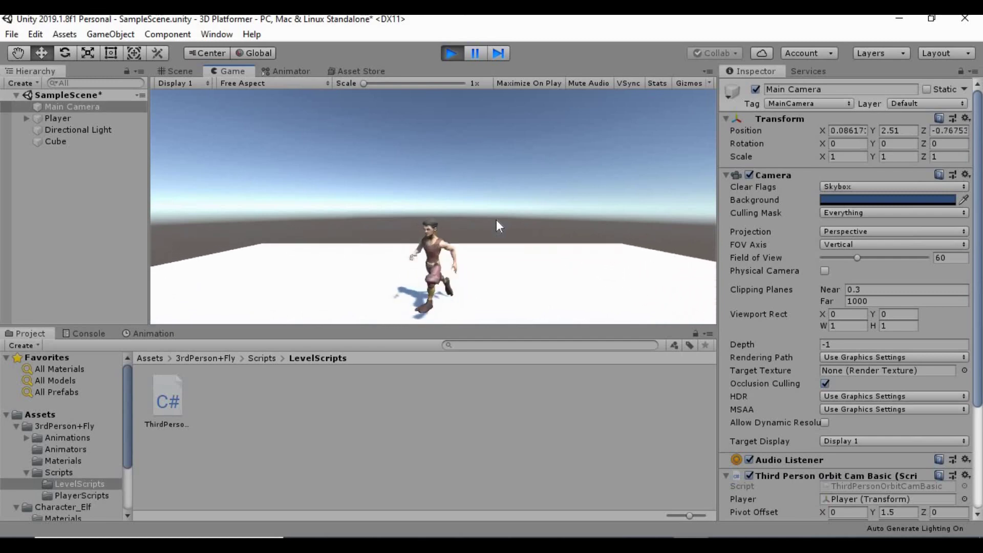
key("s")
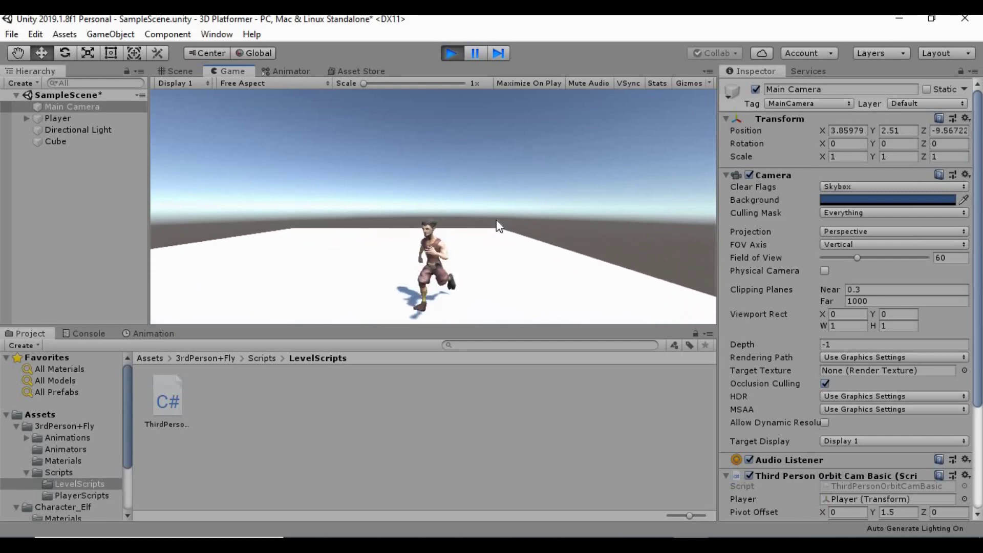
key("a")
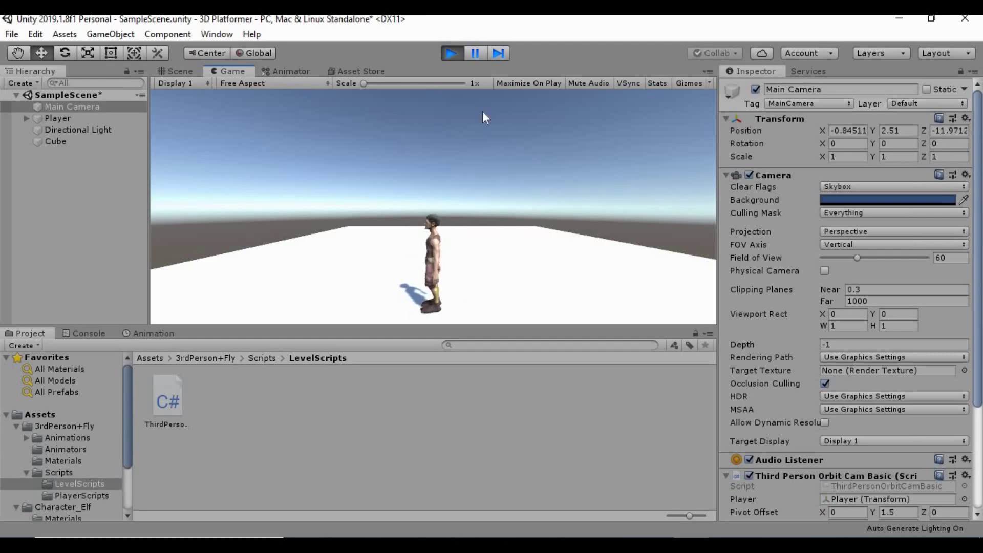